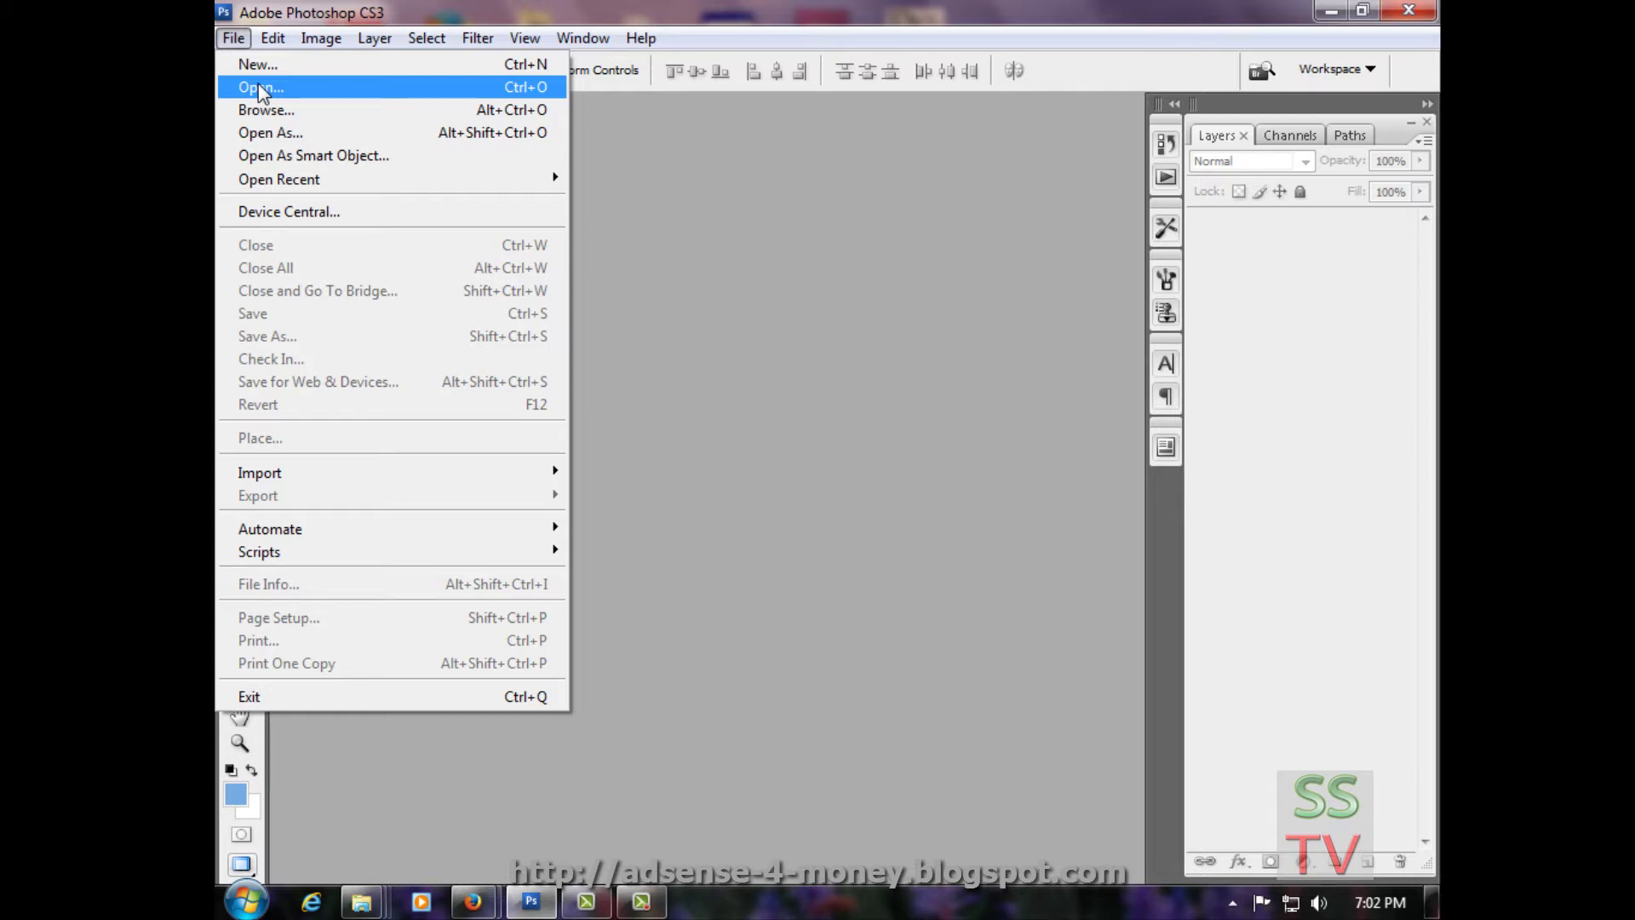
- Open the portrait image 321115 from the photoshop image folder
click(258, 85)
click(630, 444)
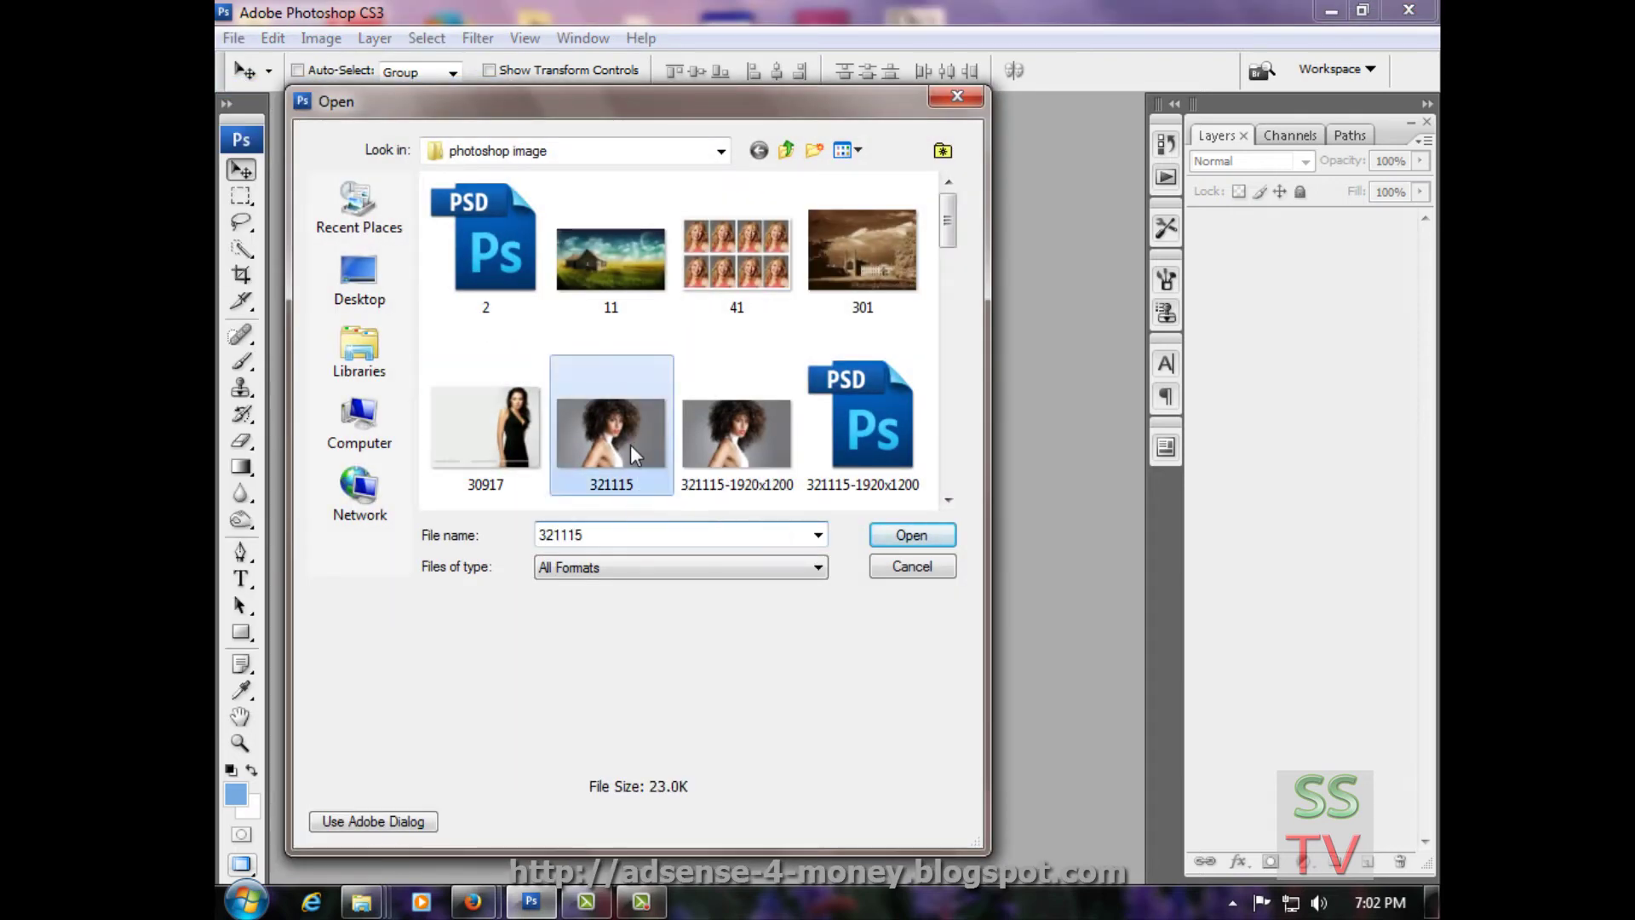
click(912, 535)
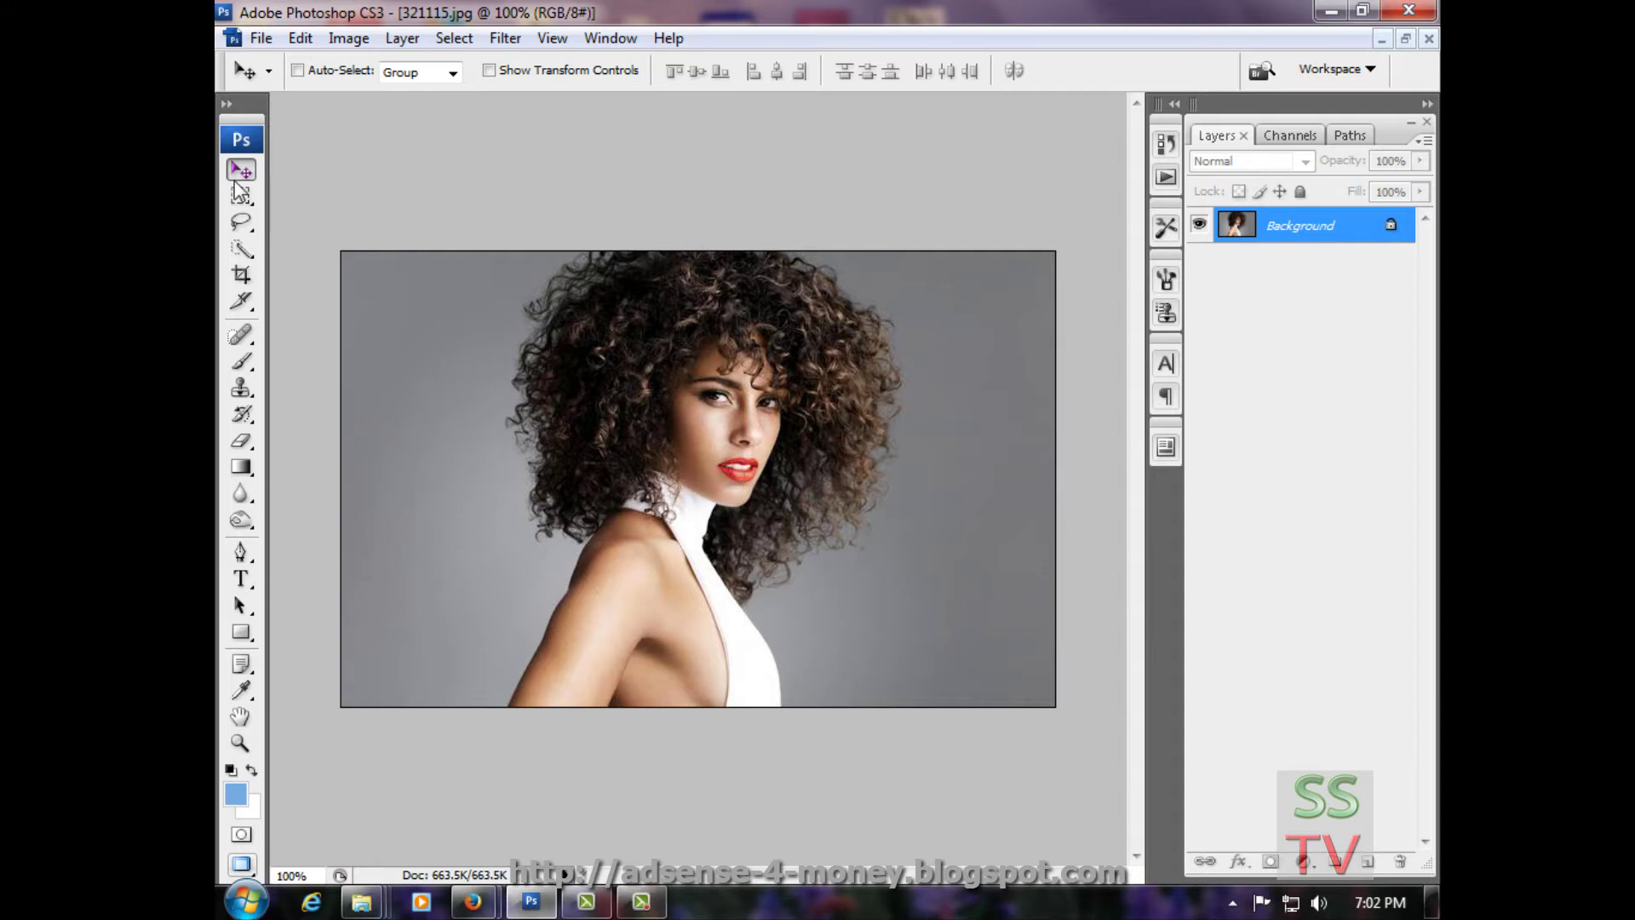
- Crop the portrait to the woman's head and shoulders at 1.37 in by 1.77 in, 300 pixels/inch
click(241, 274)
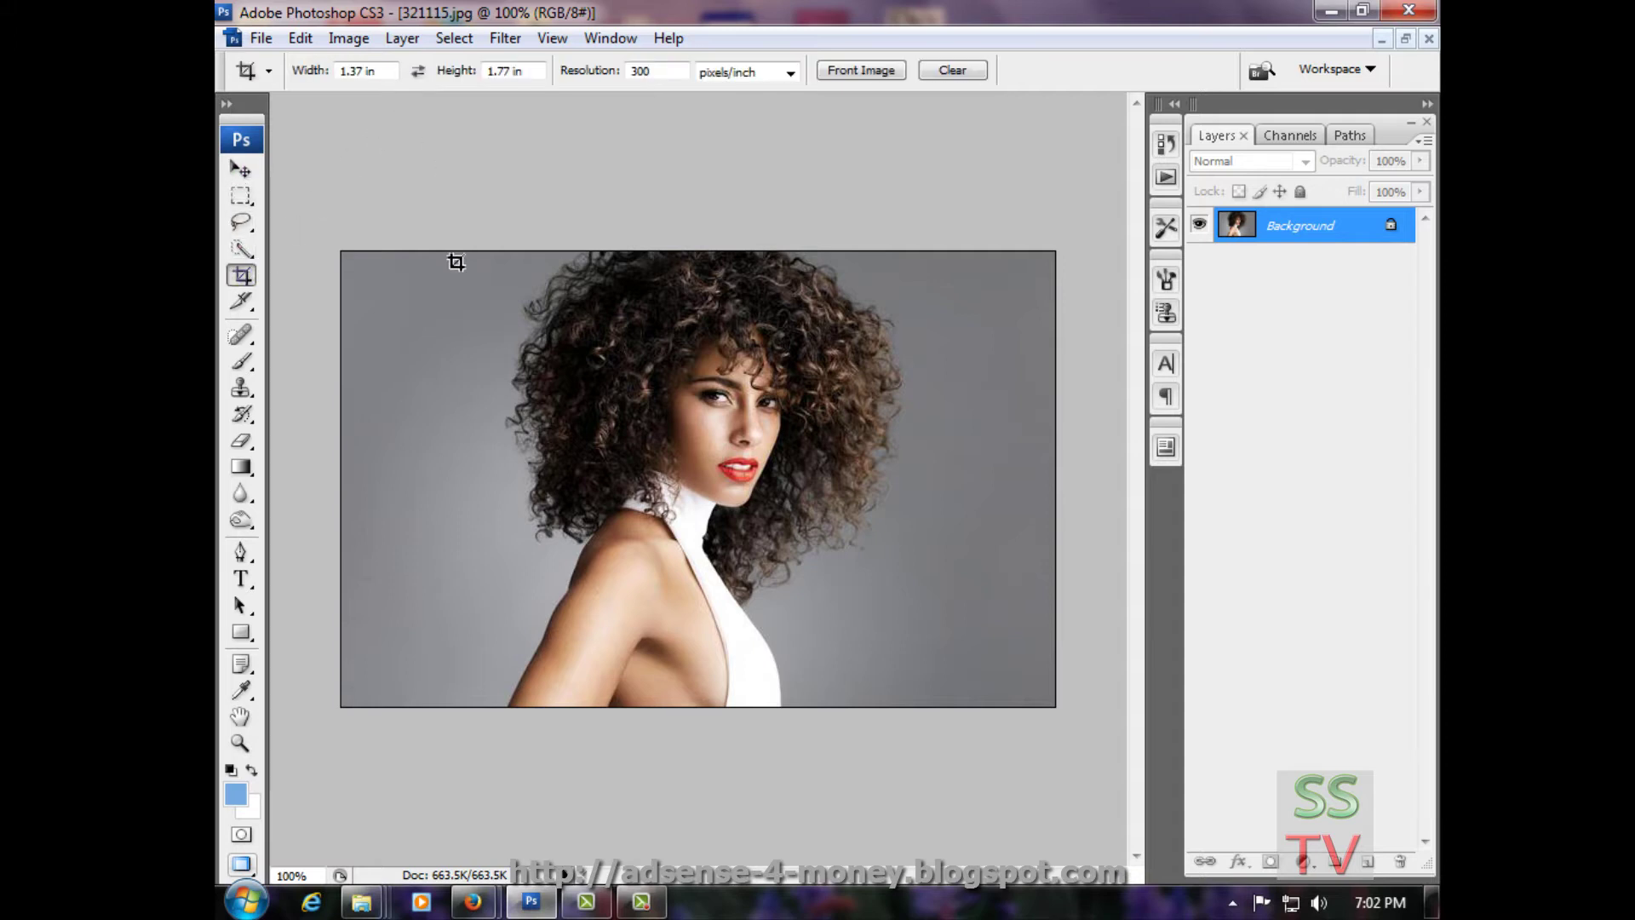
drag(575, 251, 833, 626)
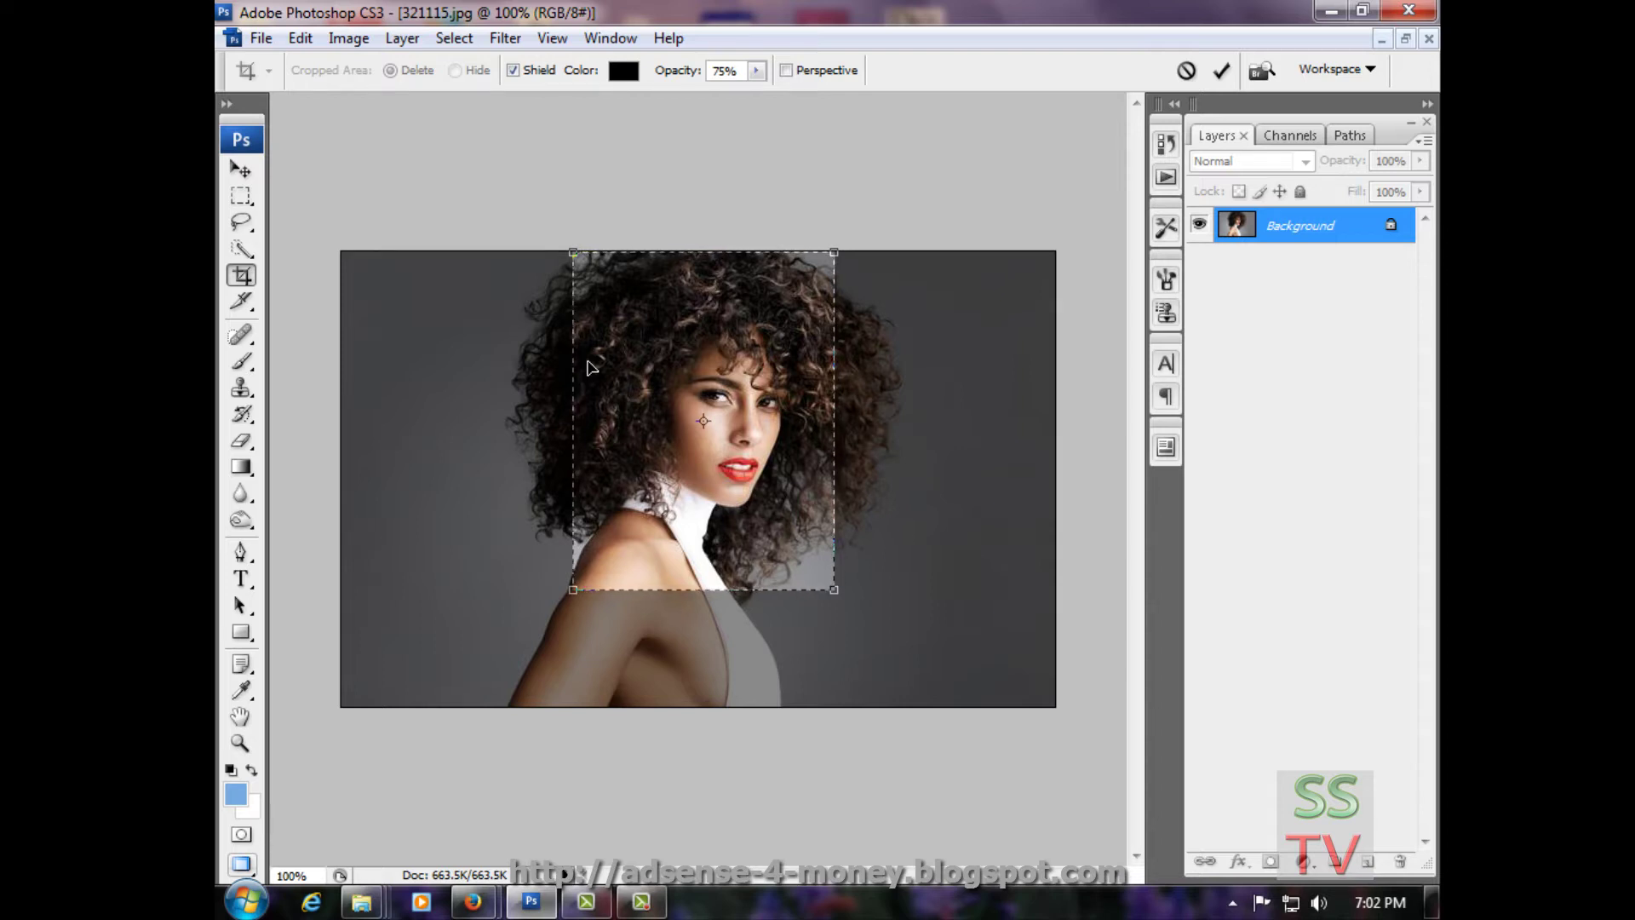
key(Return)
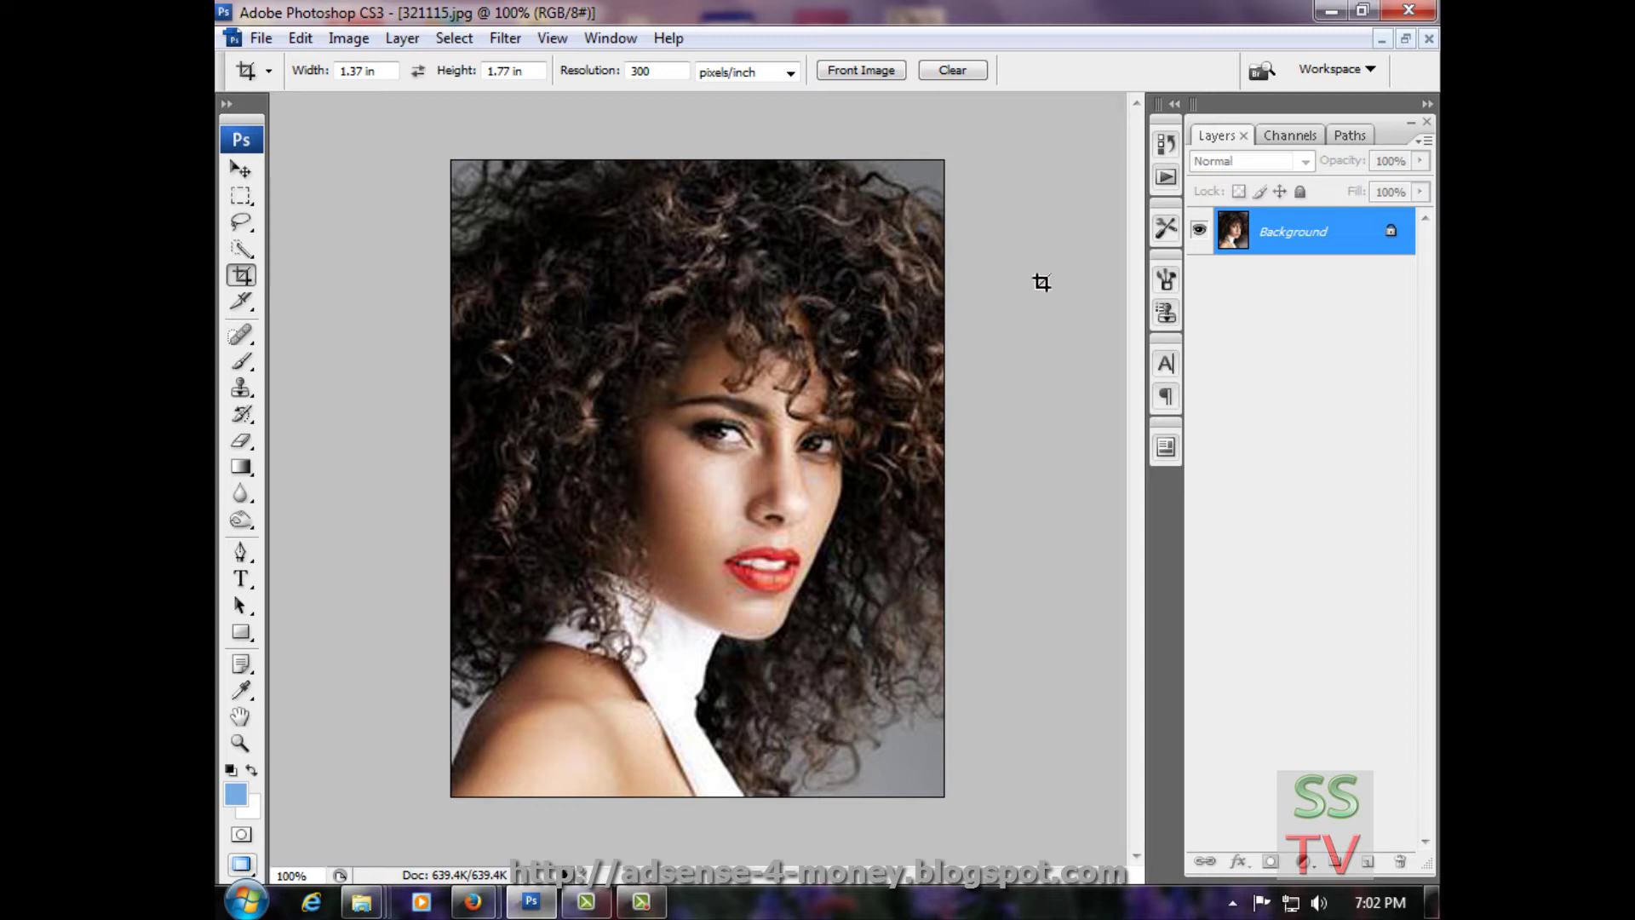
- Create a new action named pp in the Default Actions set and start recording it
click(1166, 177)
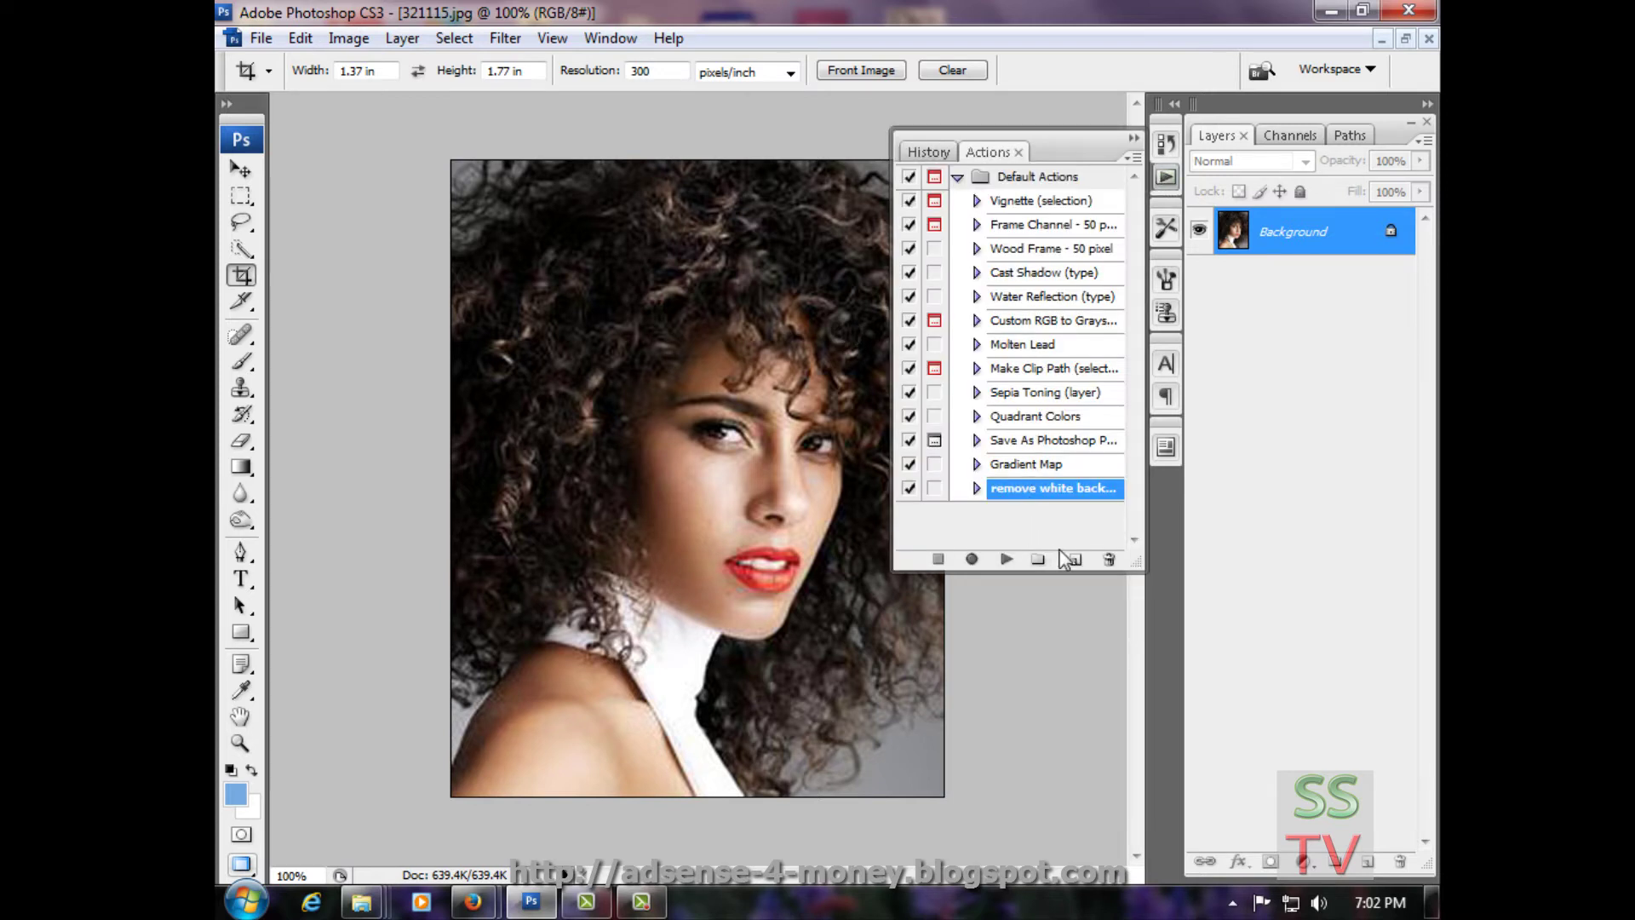
click(1071, 559)
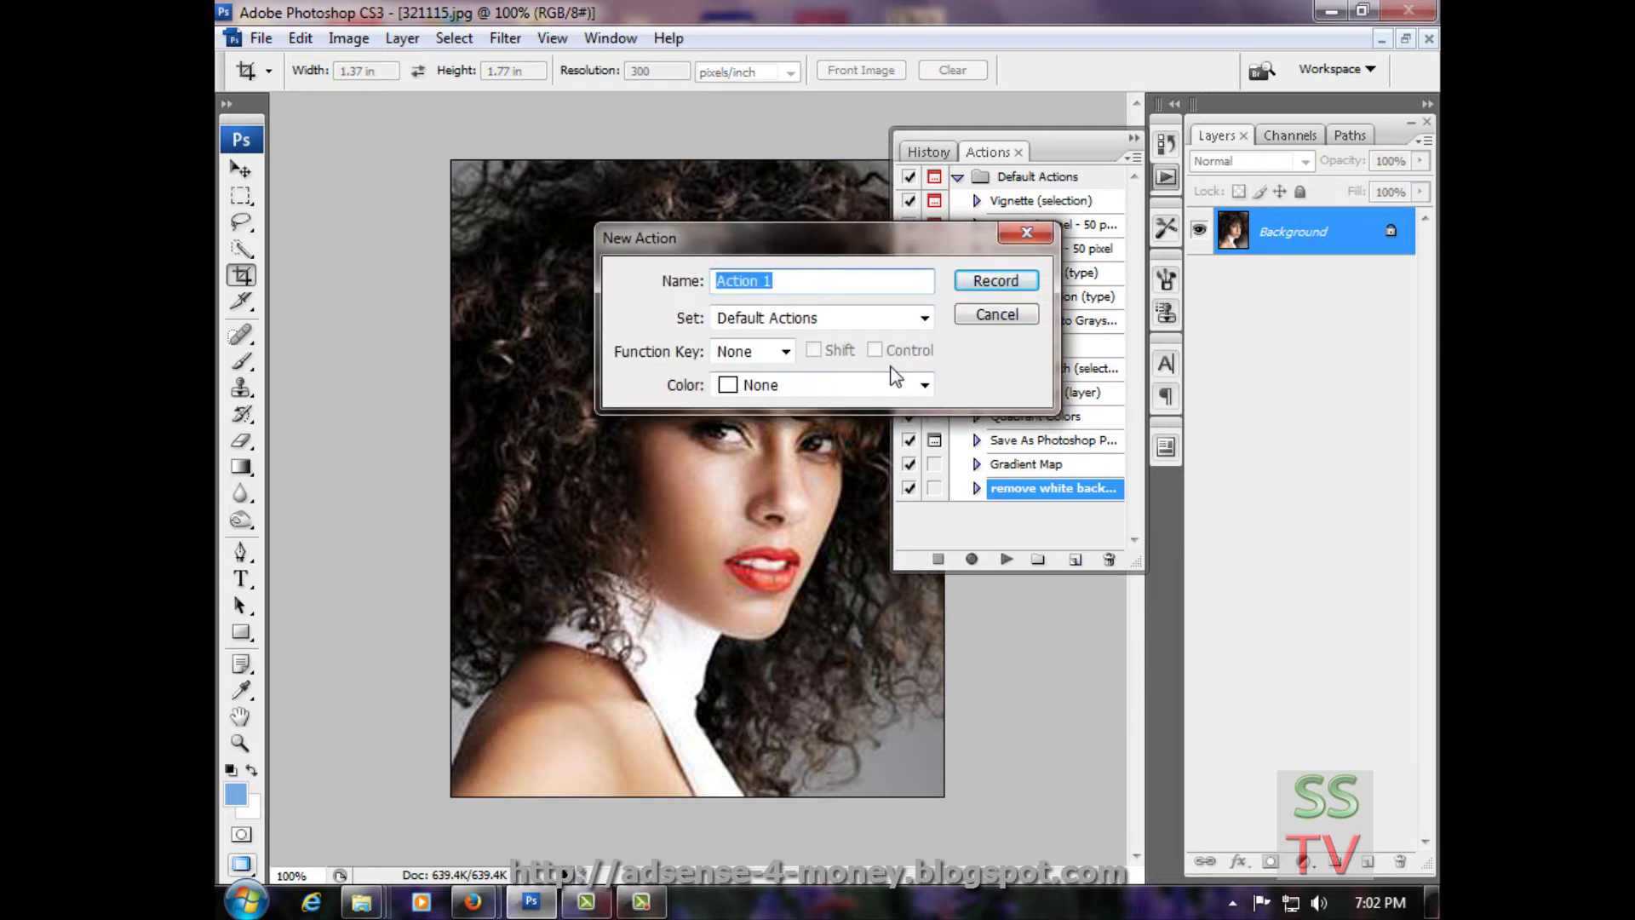
text(pp)
click(988, 280)
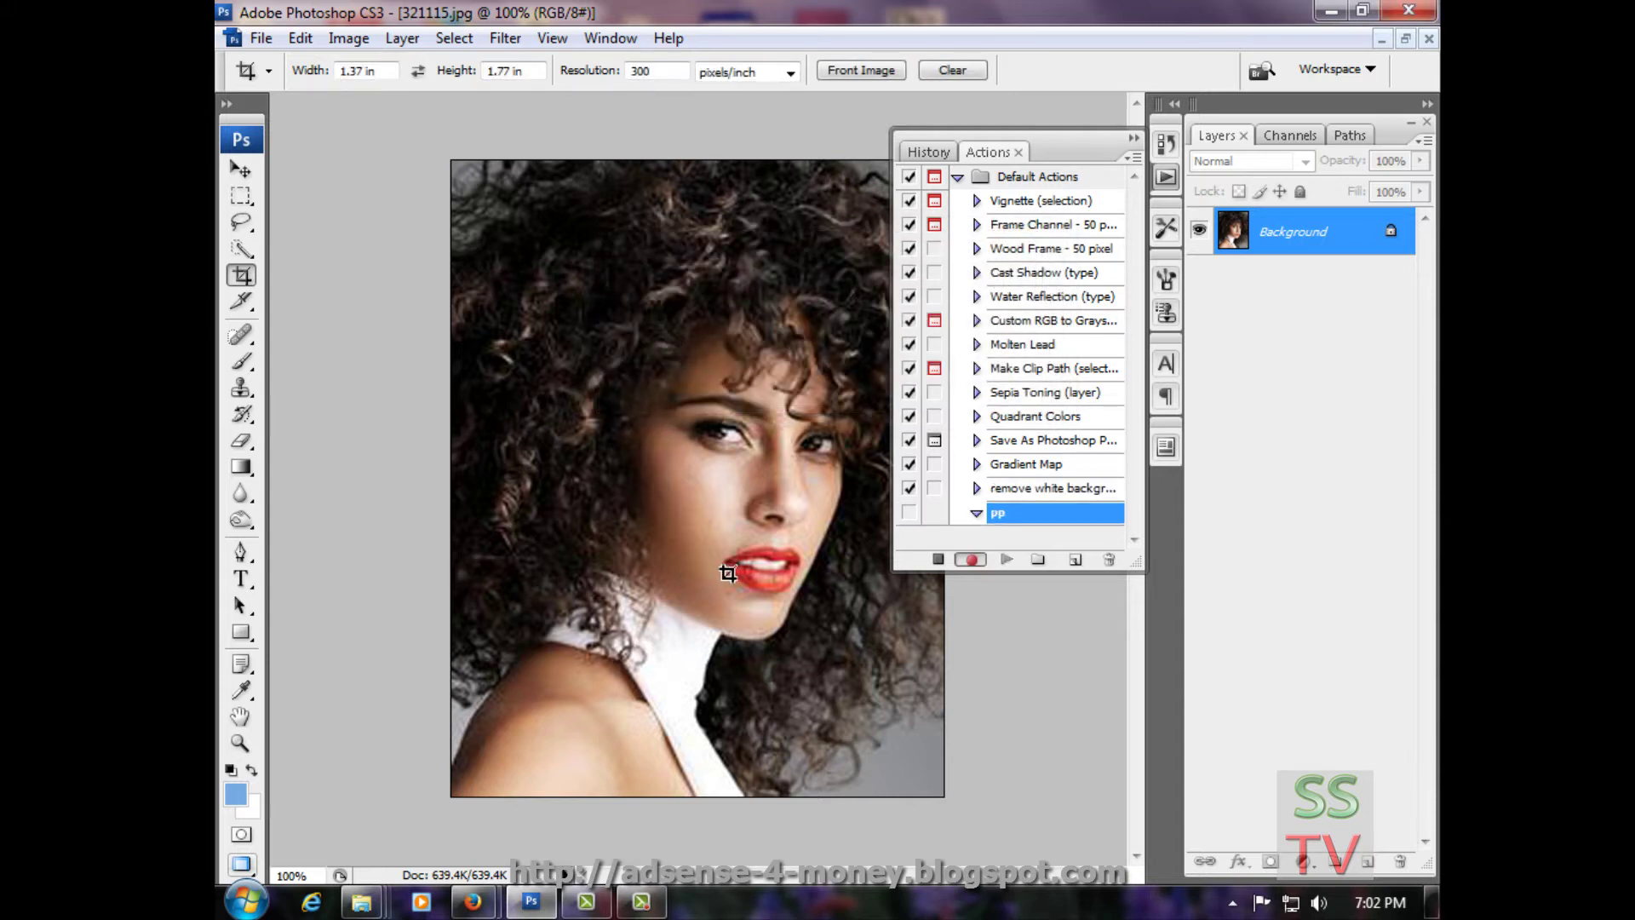
click(1135, 138)
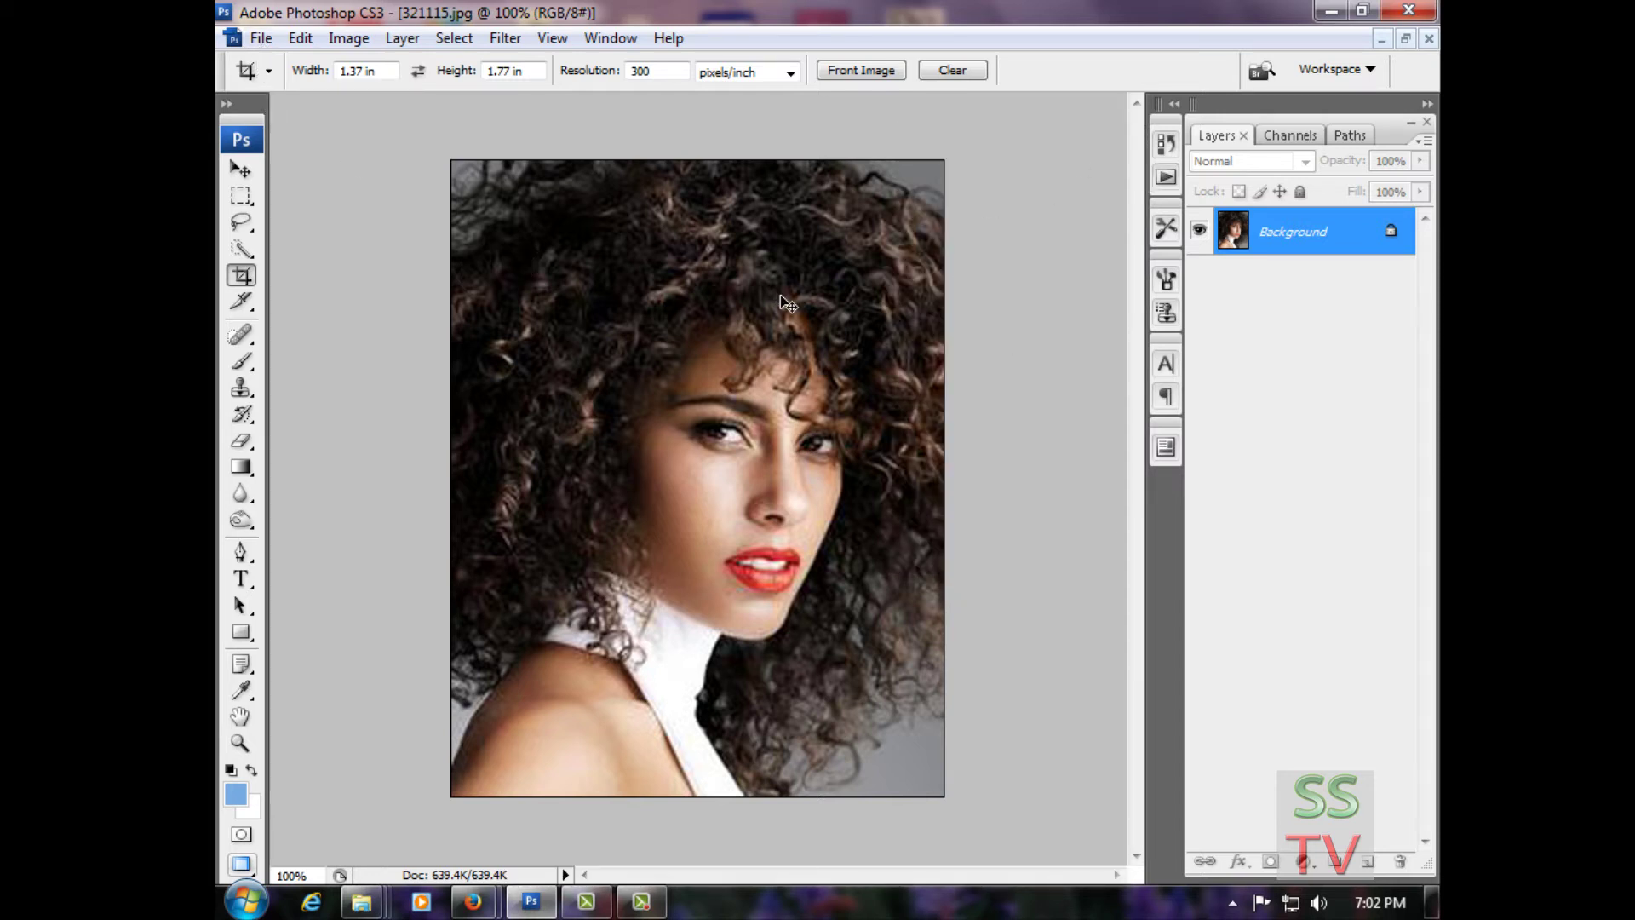
- Copy the entire cropped photo and create a new white RGB document 6 inches wide and 4 inches high at 300 pixels/inch
key(ctrl+a)
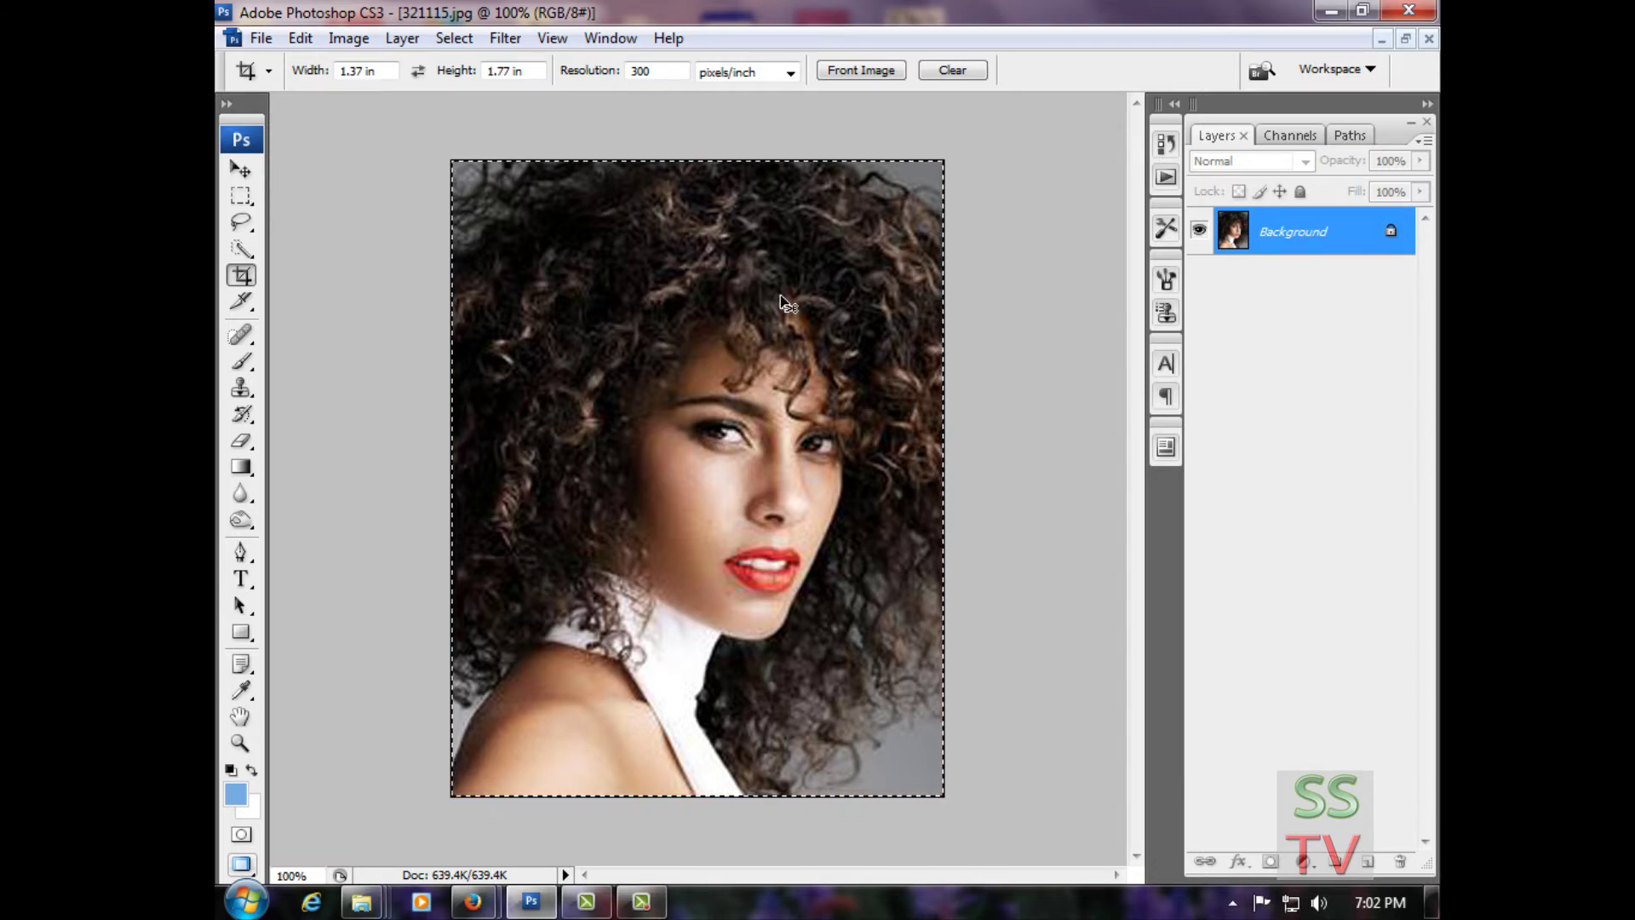
click(261, 39)
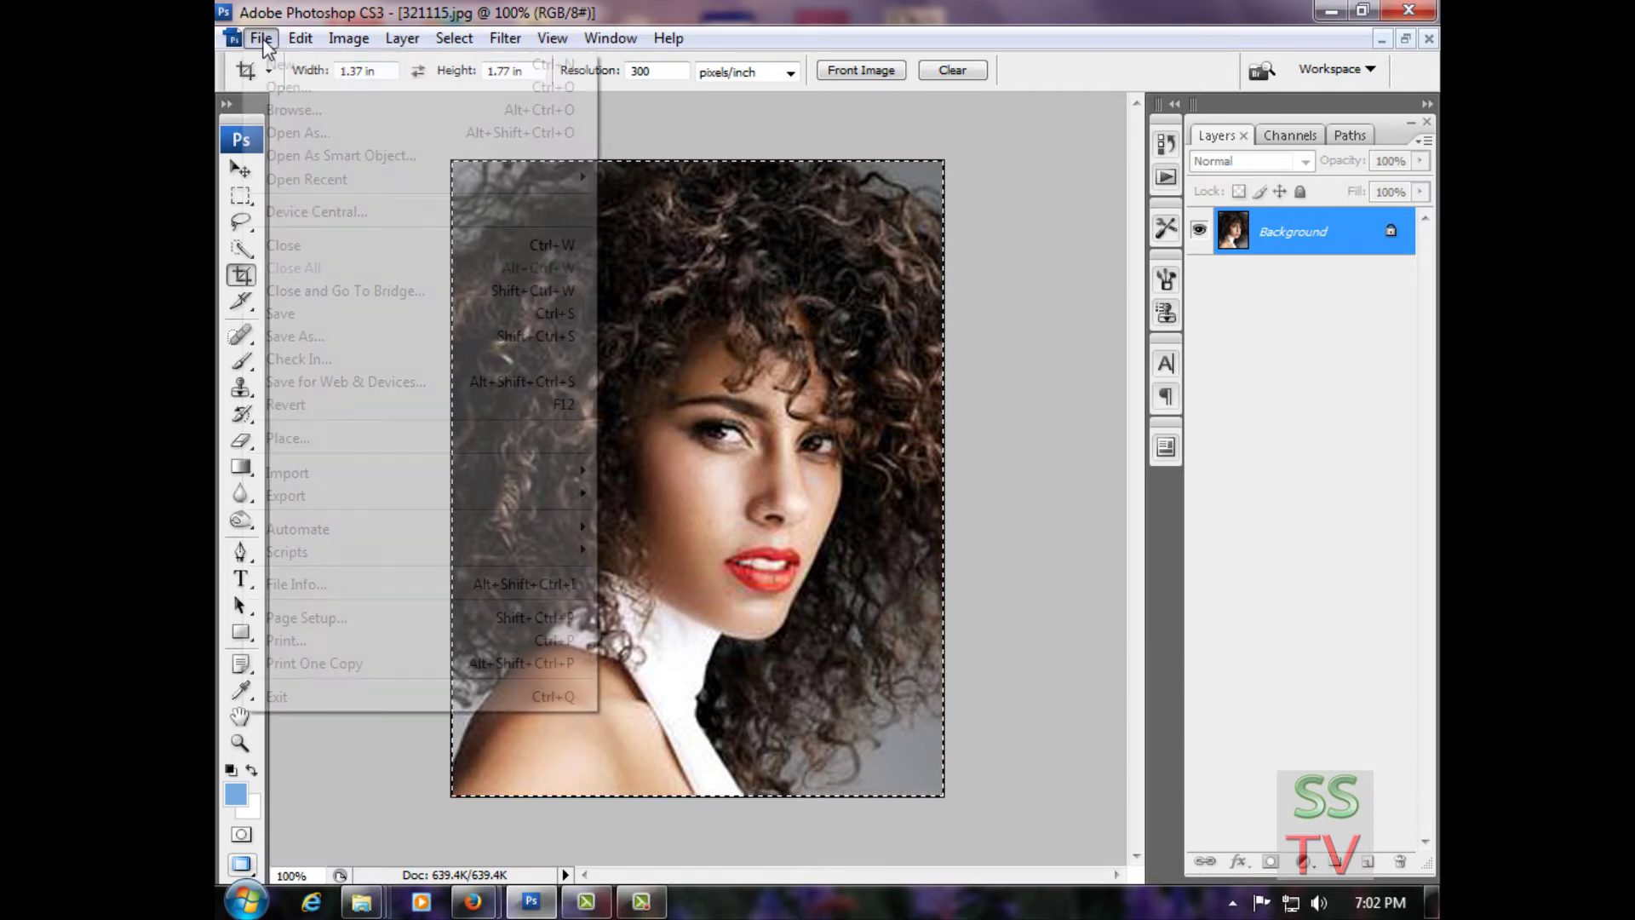
click(277, 67)
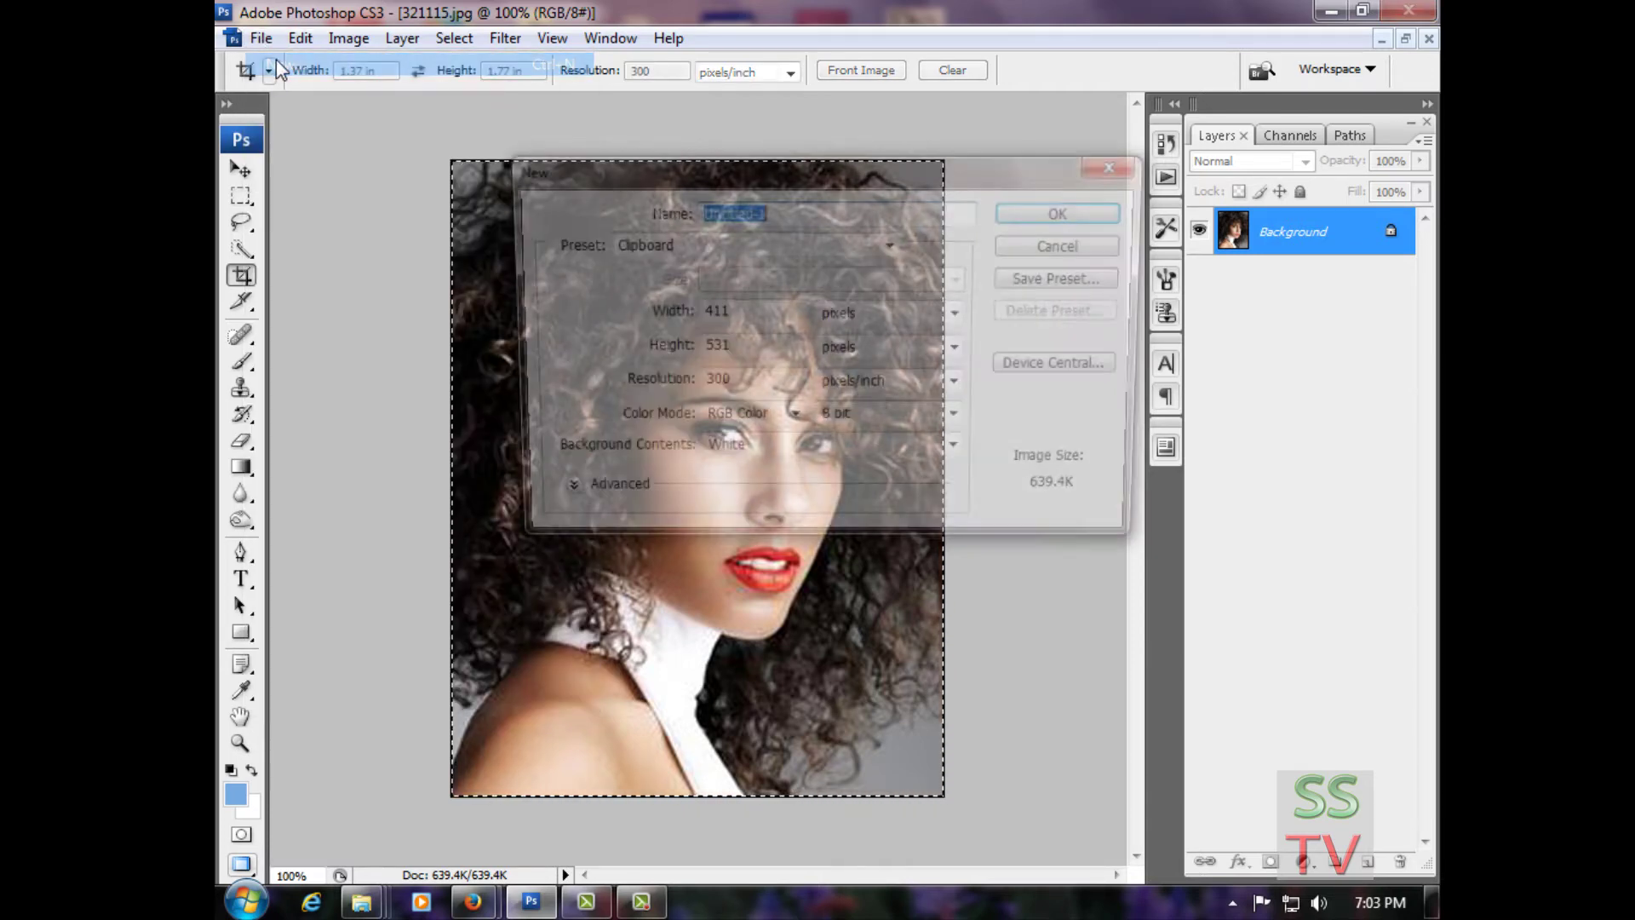
click(882, 314)
click(883, 348)
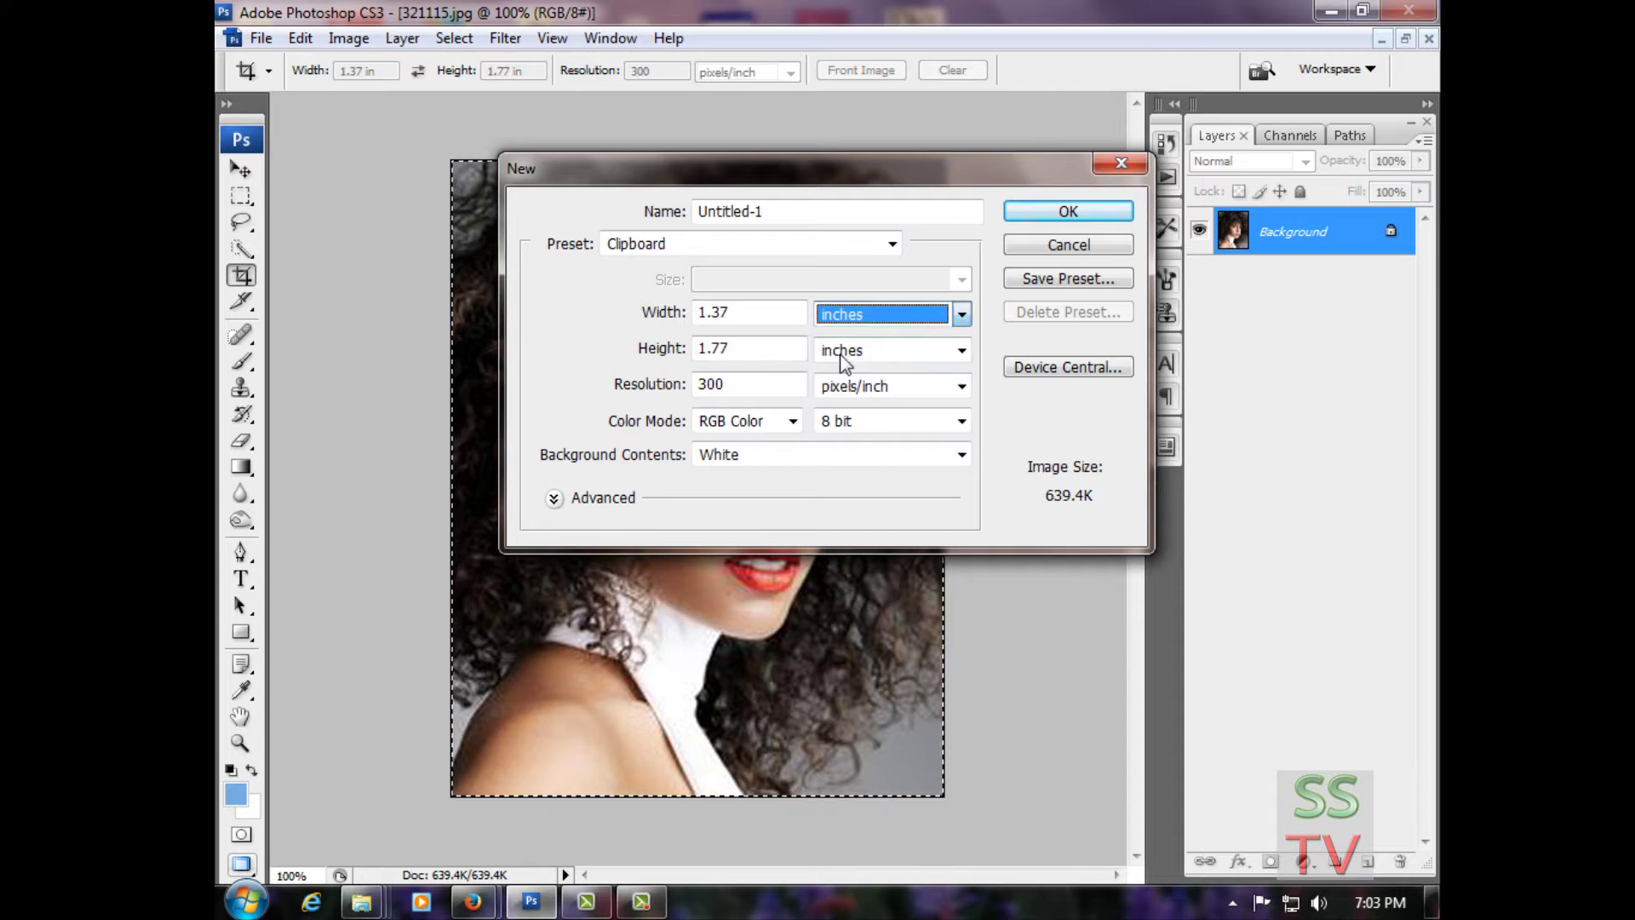
click(677, 313)
text(6)
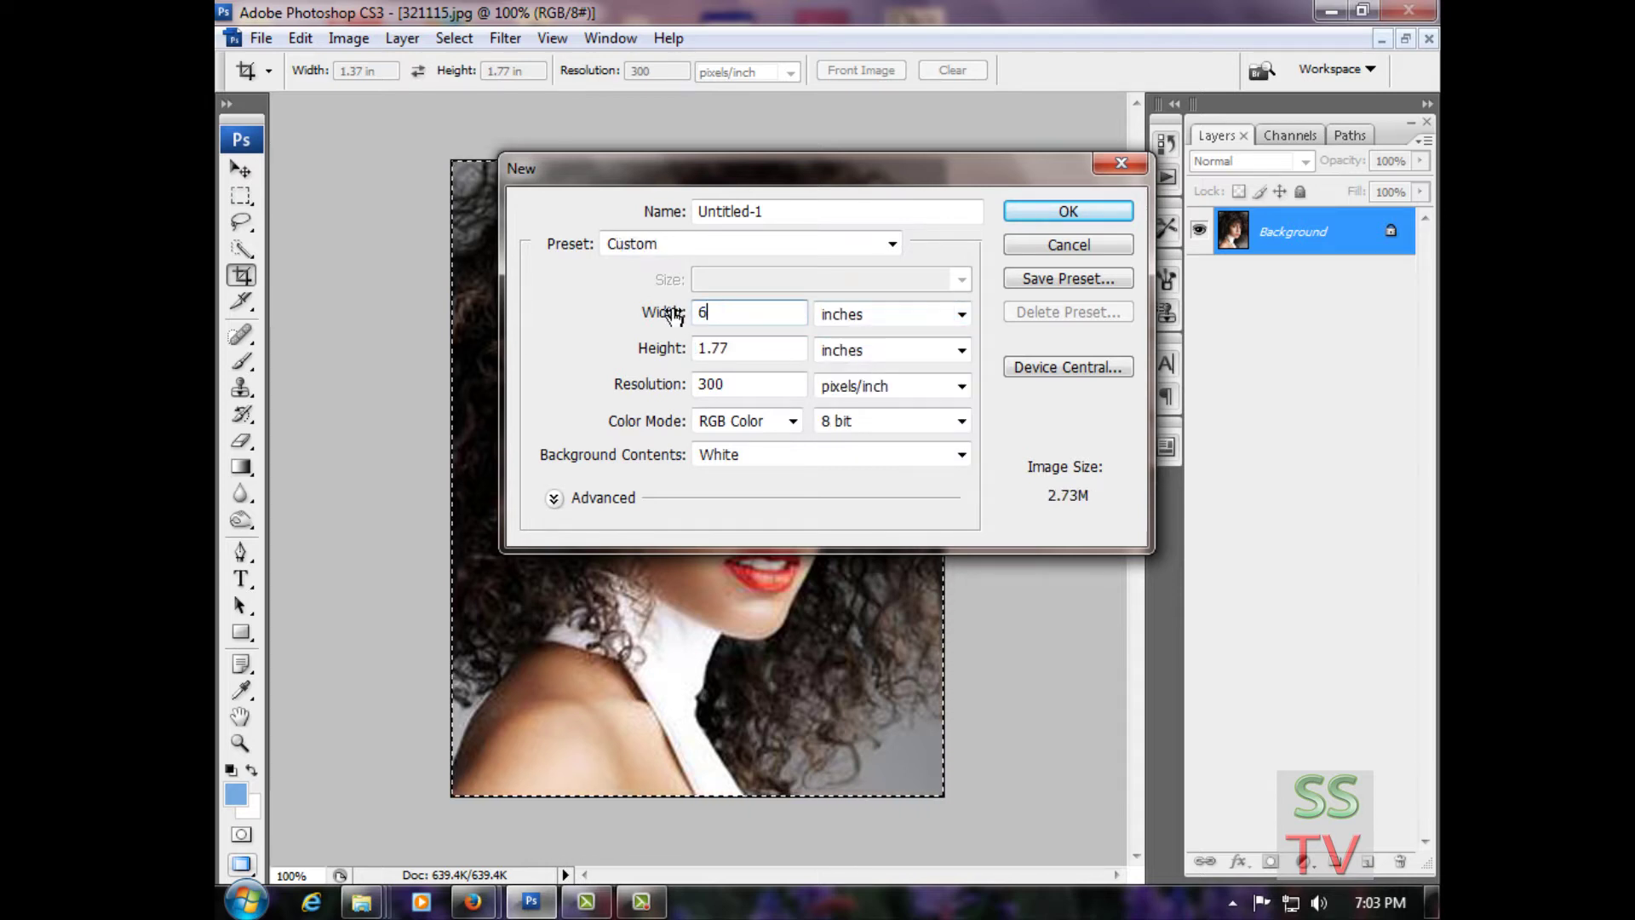
key(Tab)
key(Tab)
text(4)
key(Return)
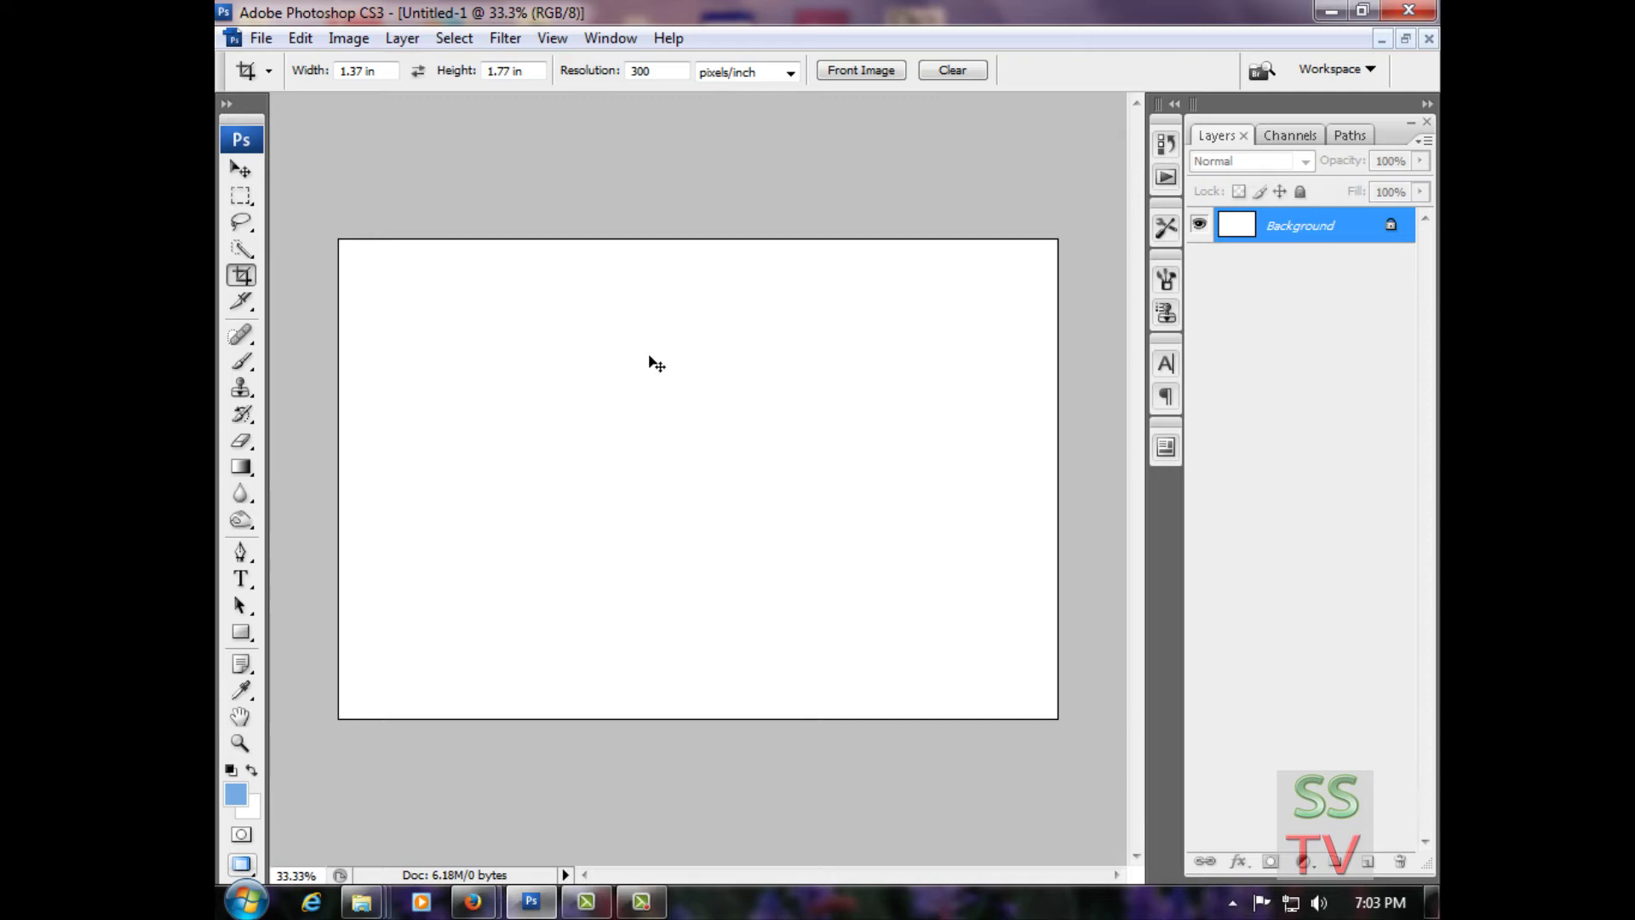
- Paste the photo into the new document and place it near the canvas's upper-left corner
key(ctrl+v)
key(v)
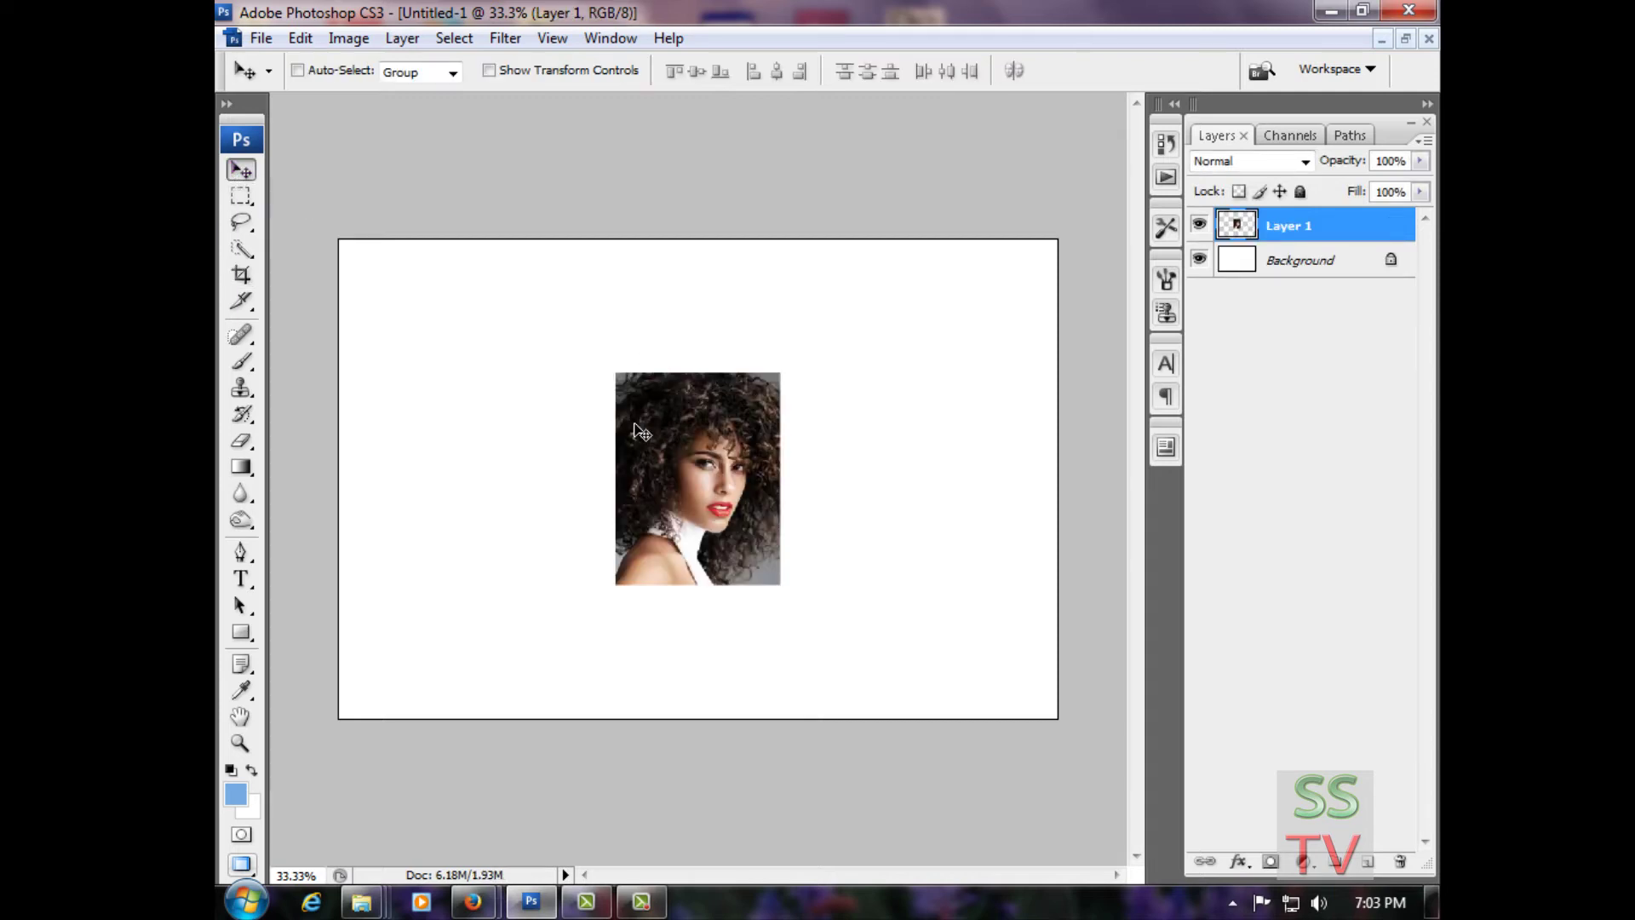
drag(637, 428, 387, 318)
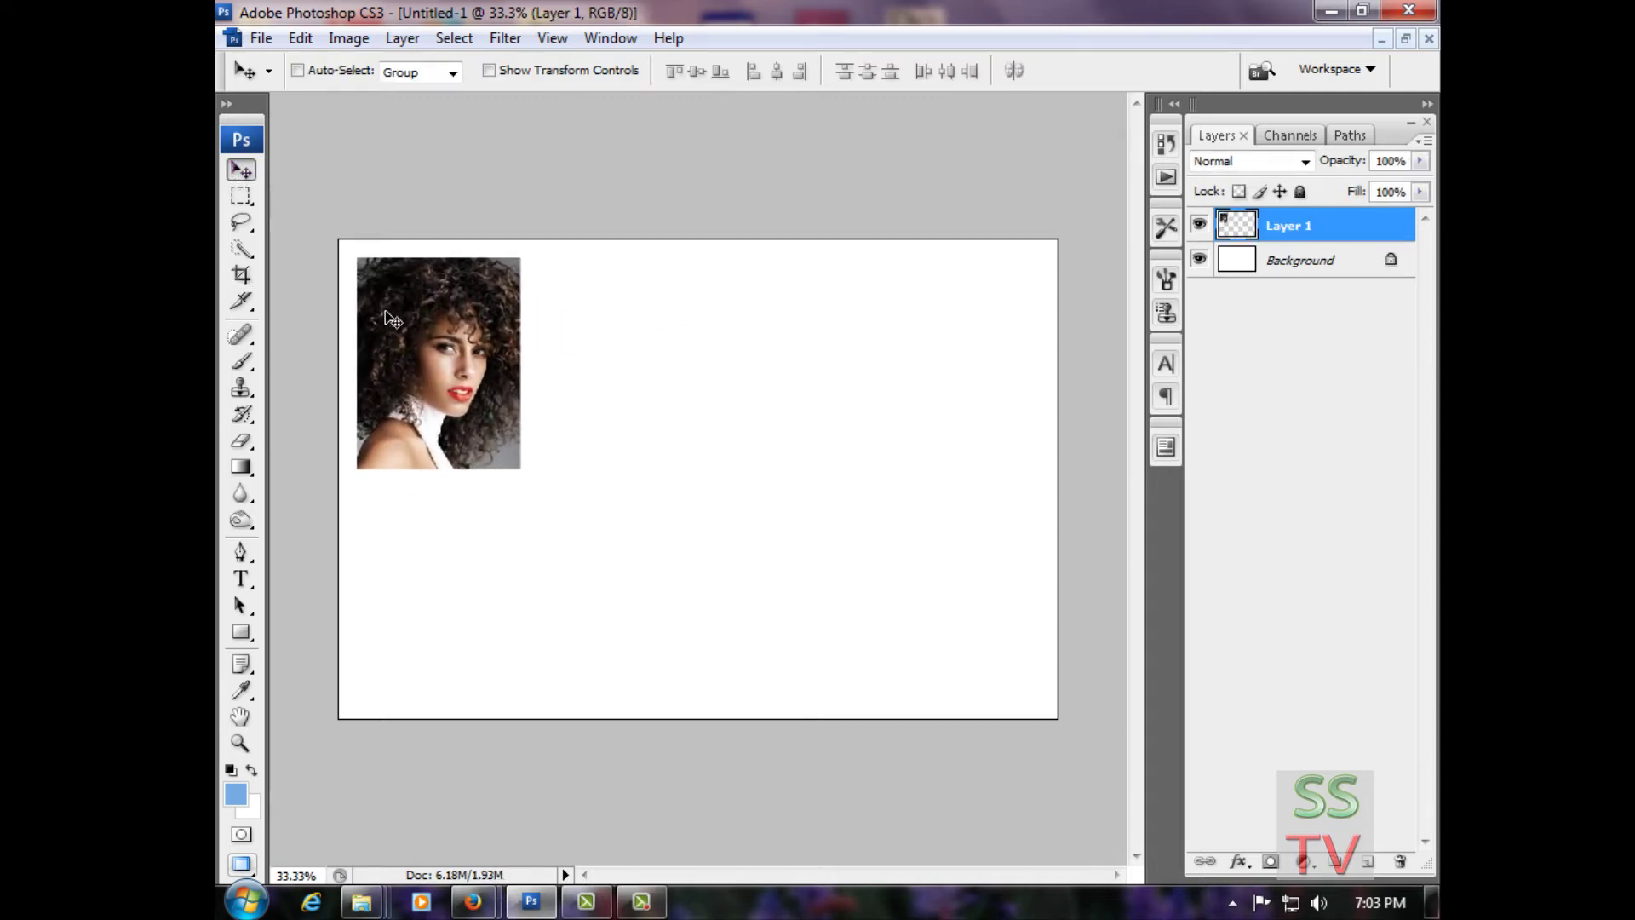
- Add a 2 px black stroke around the outside of the pasted photo
click(300, 38)
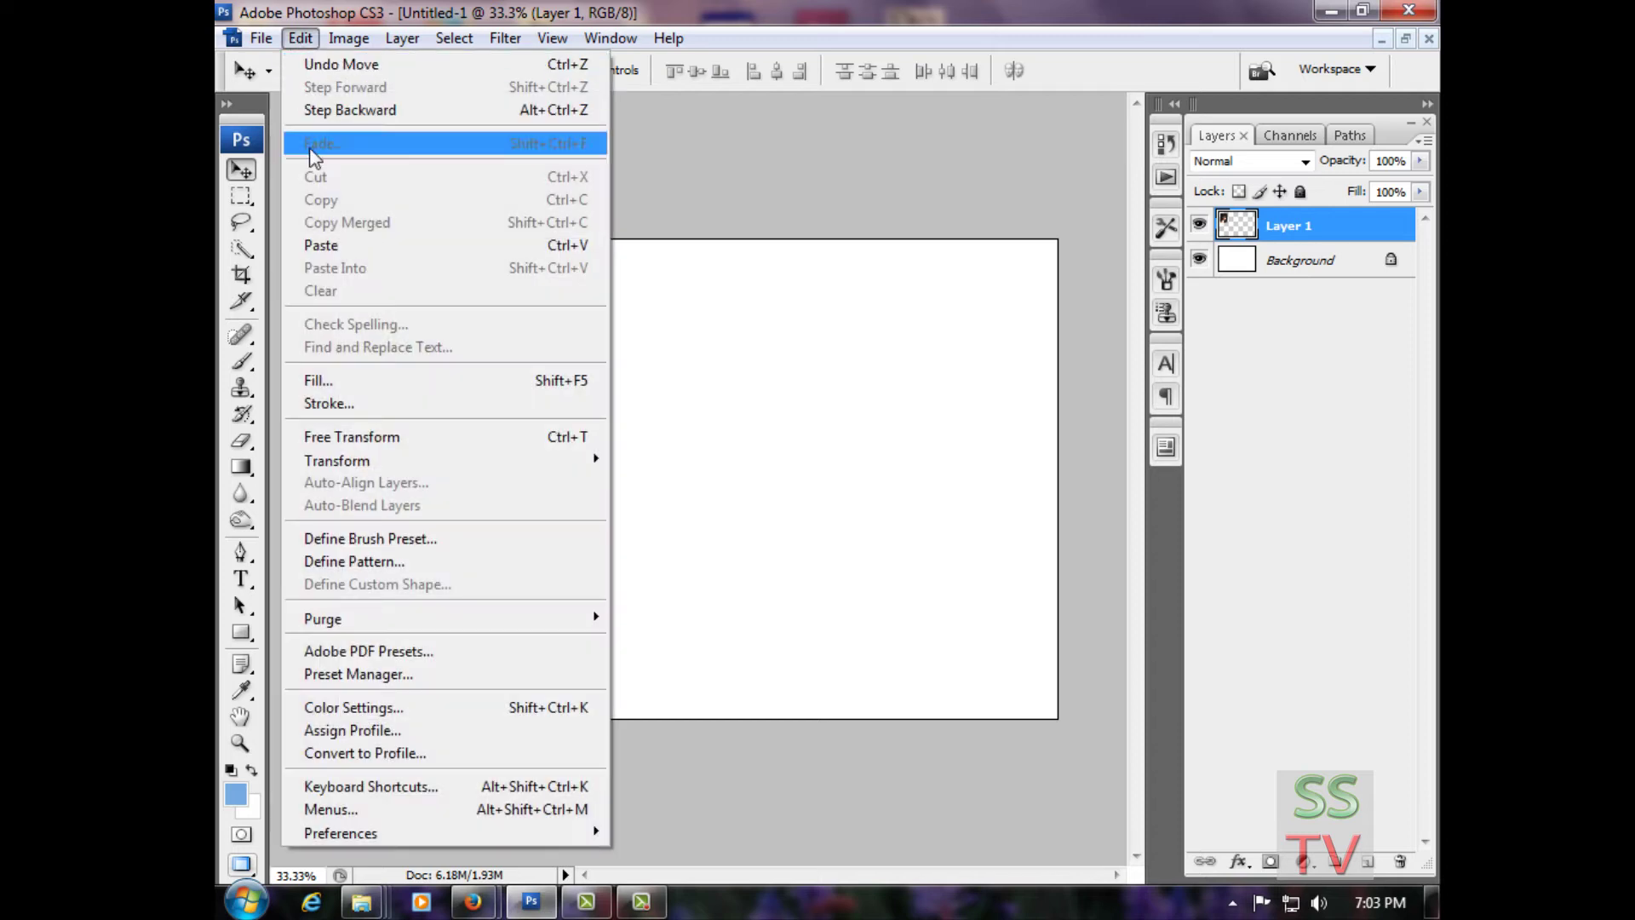
click(324, 404)
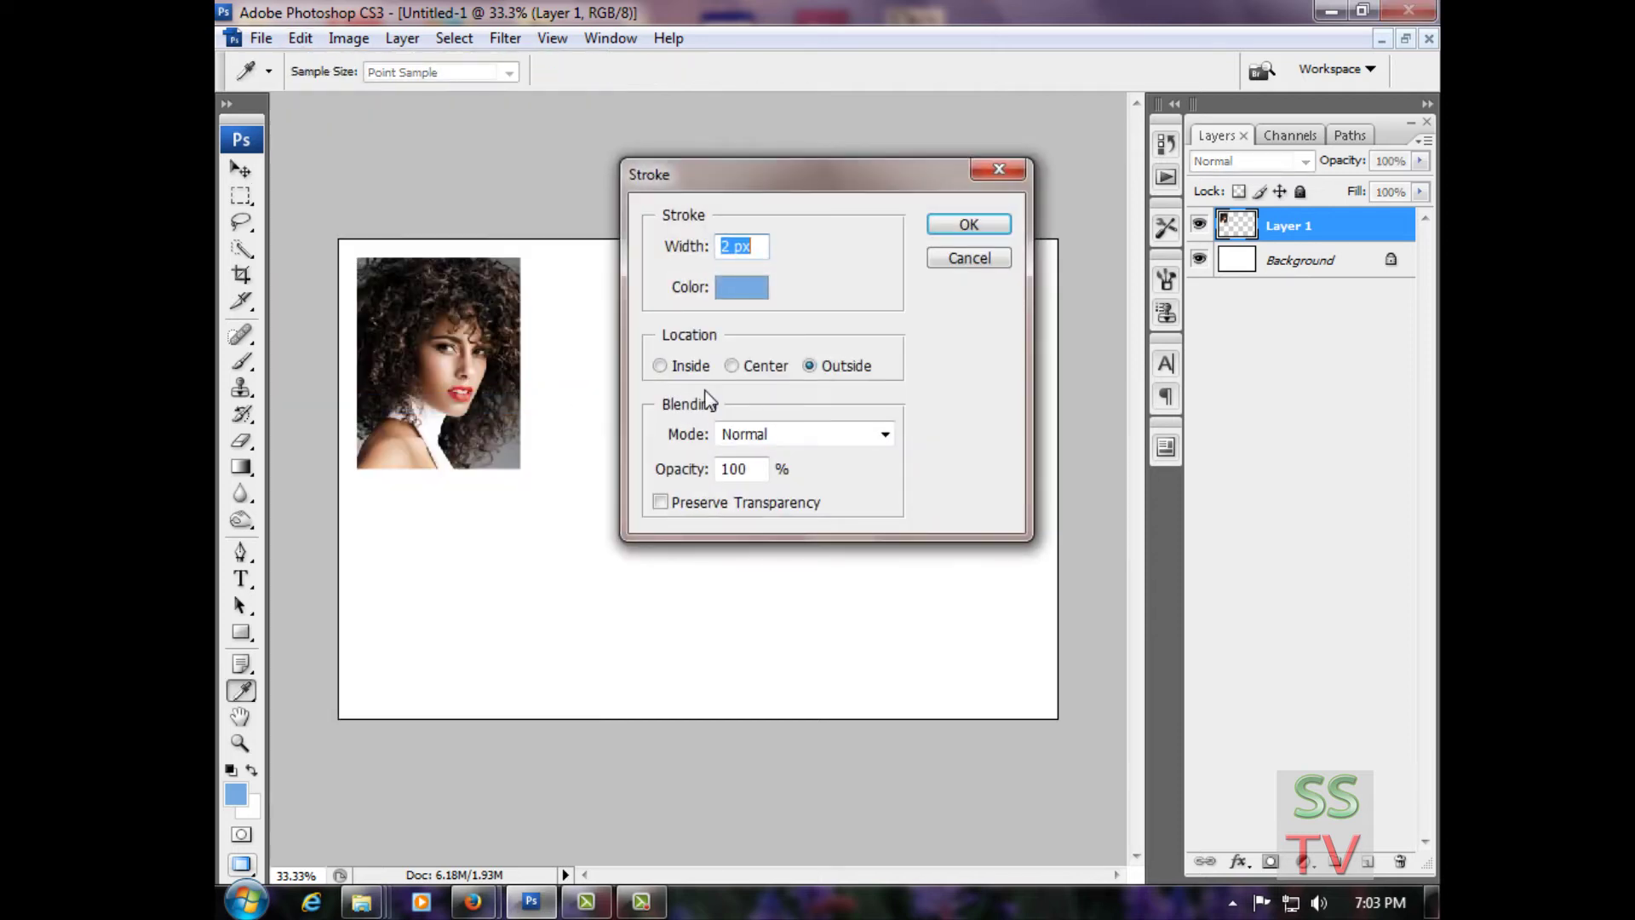
click(763, 281)
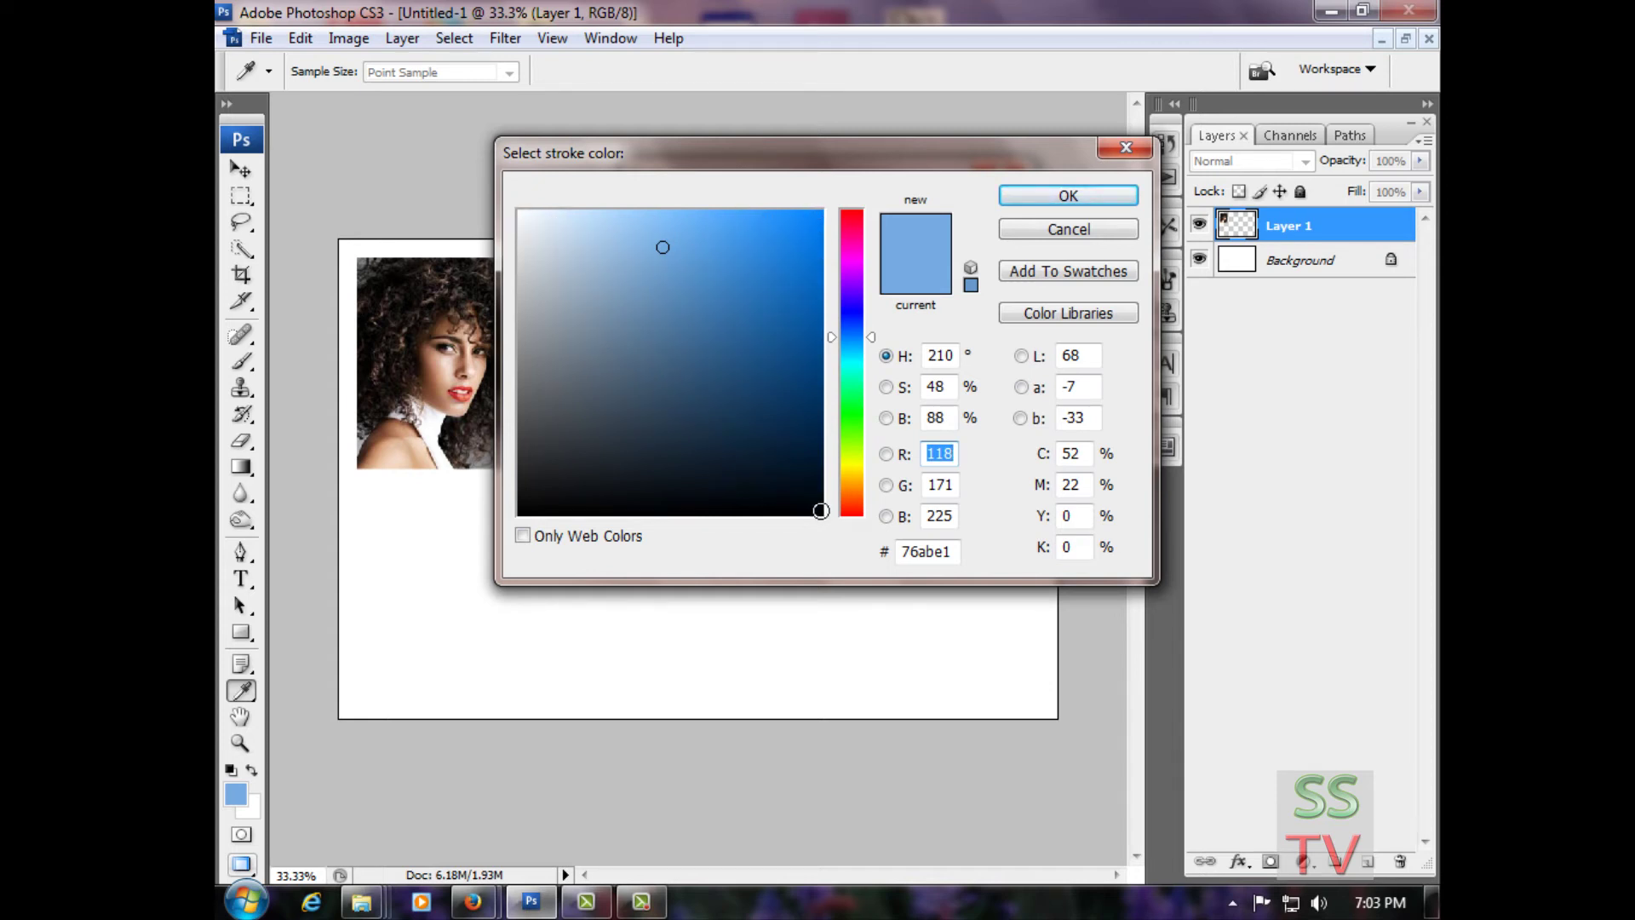
click(821, 510)
click(1068, 195)
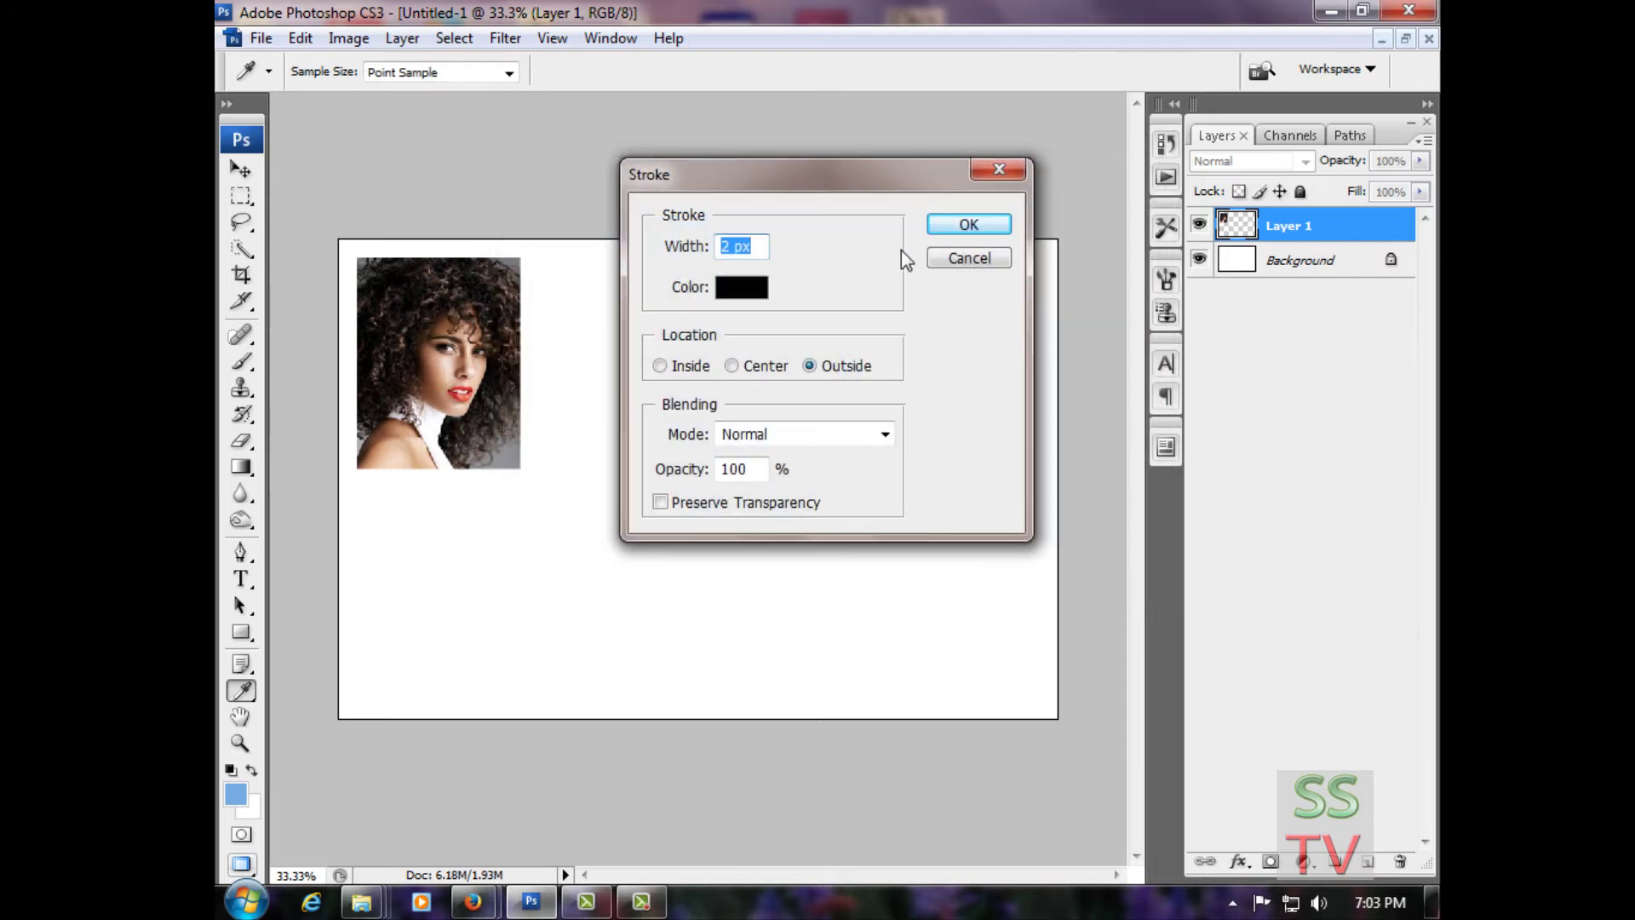
click(963, 226)
key(v)
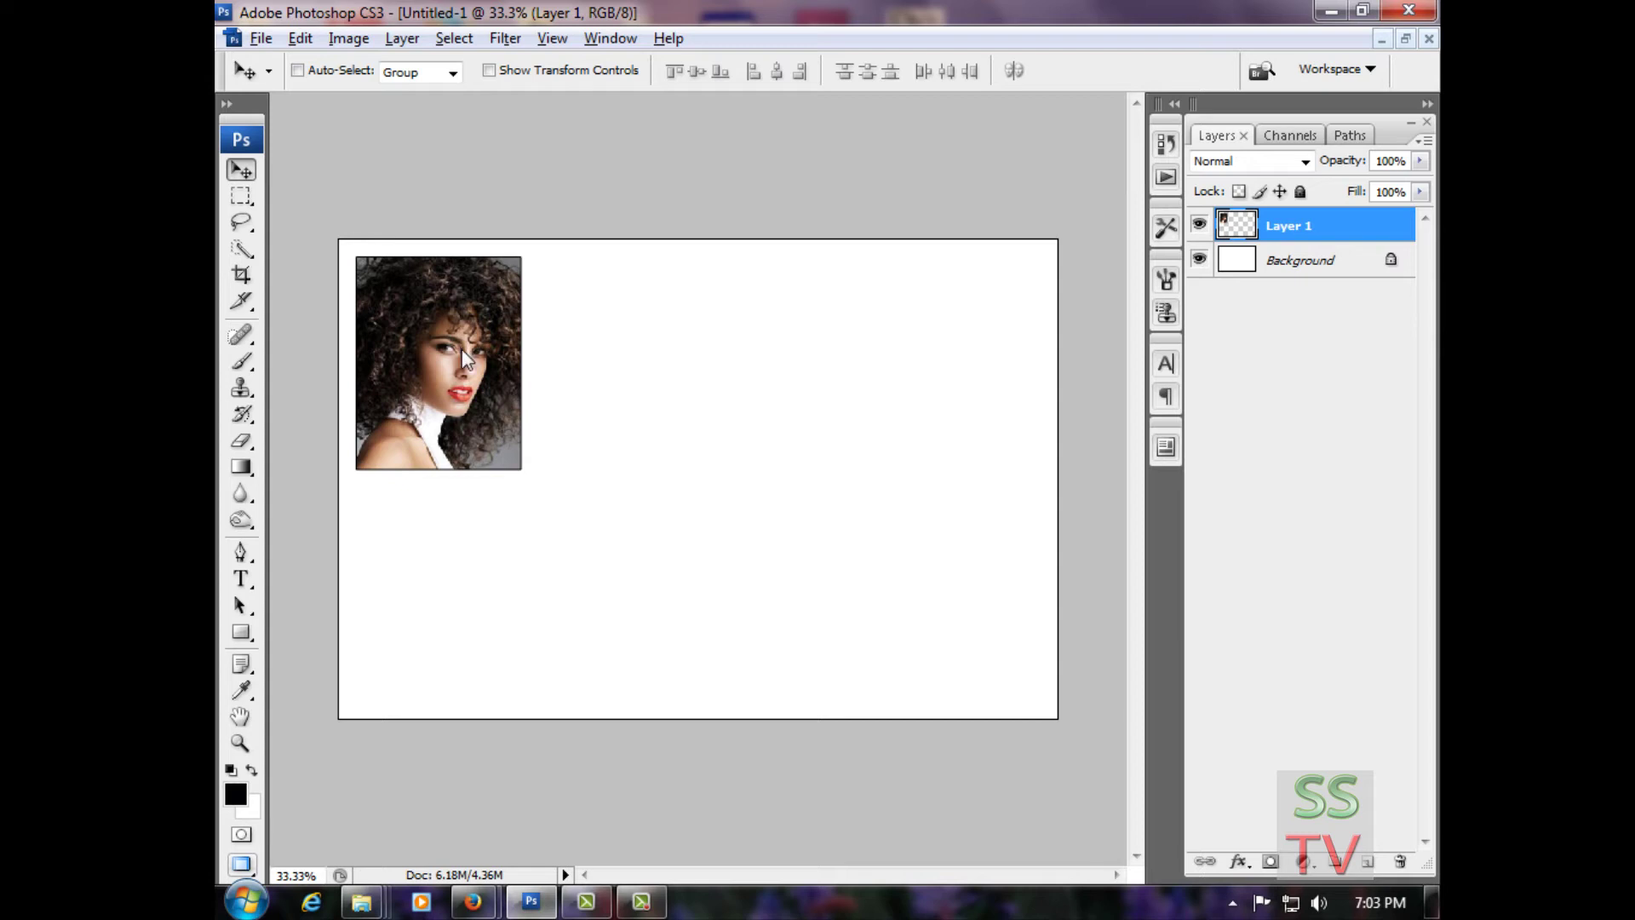
- Duplicate the photo into an evenly spaced row of four across the canvas and merge the copies into one layer
drag(463, 353, 645, 358)
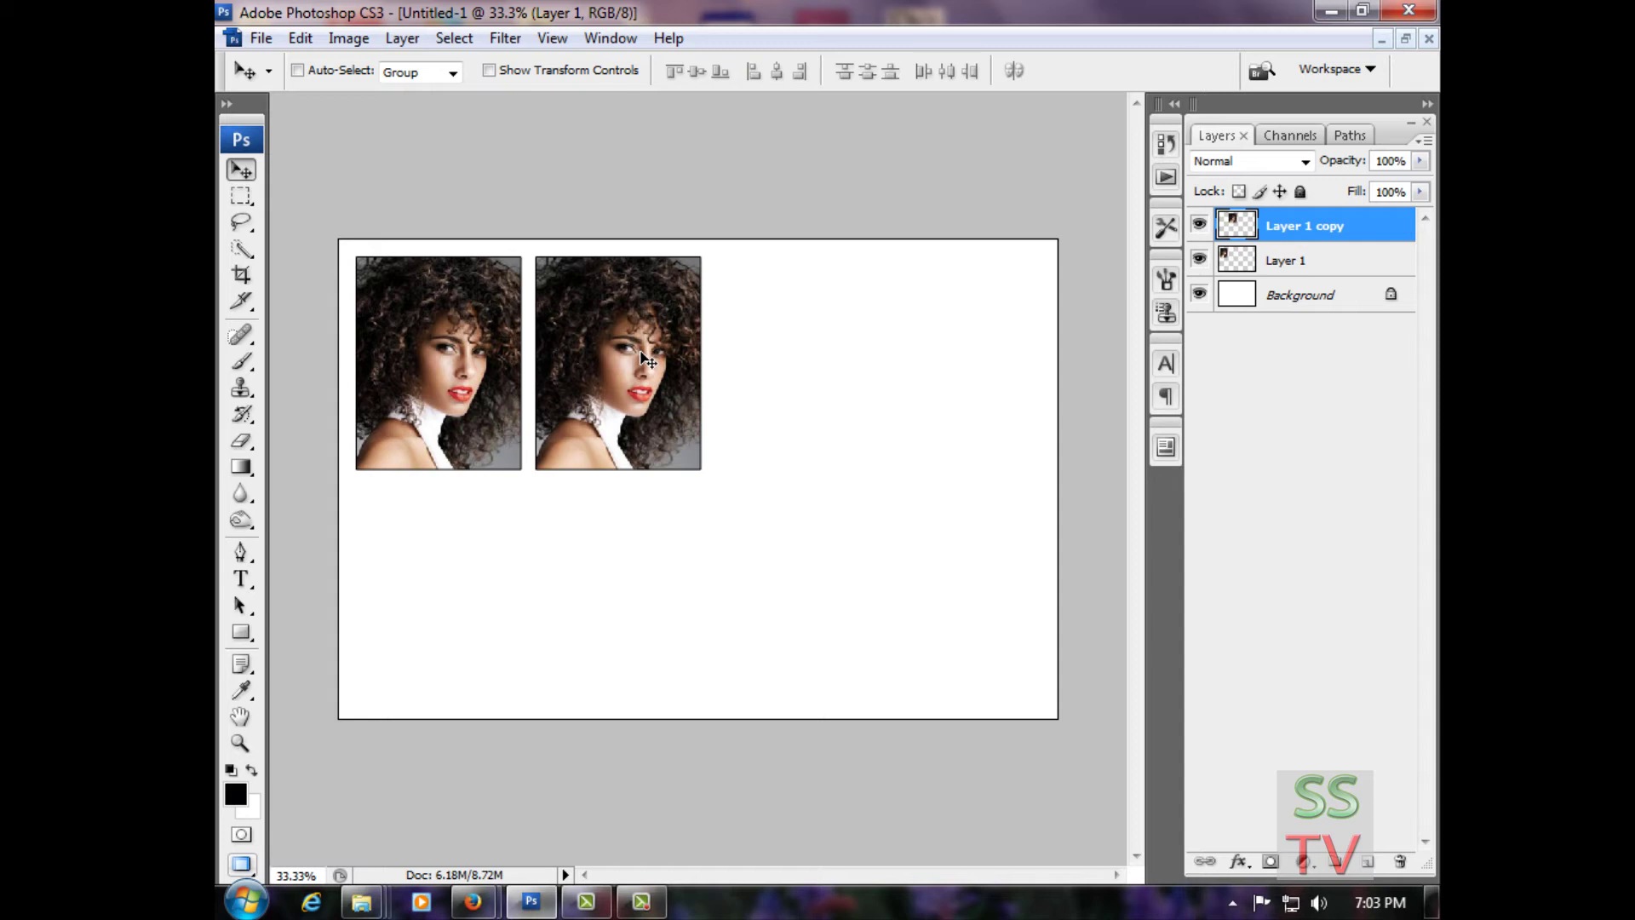
key(ctrl+e)
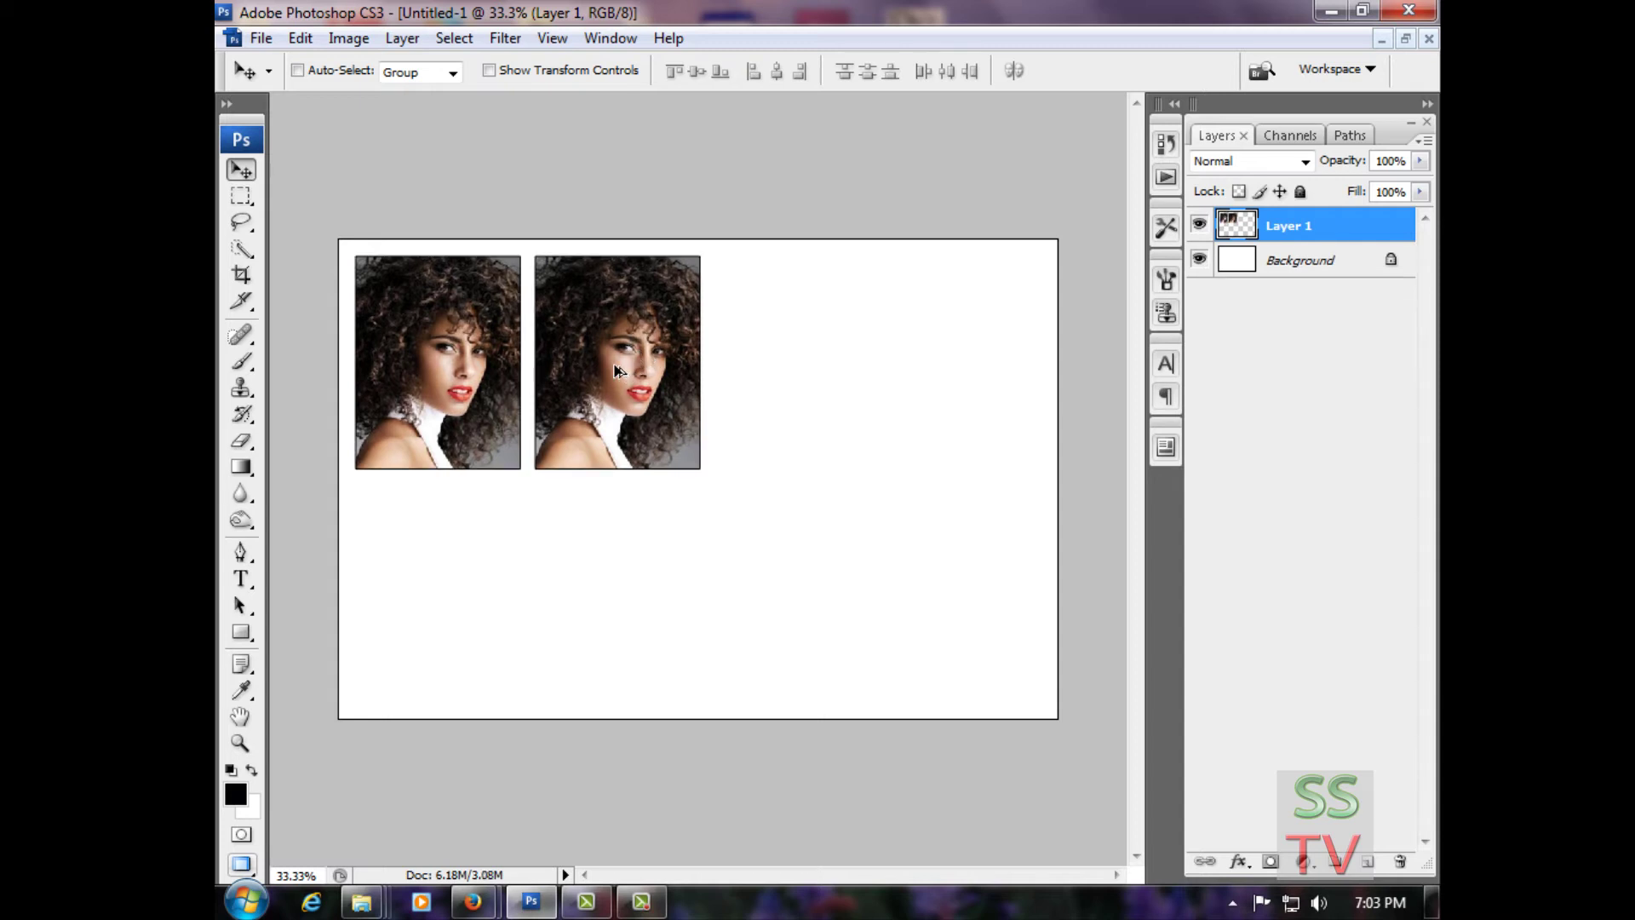
drag(631, 371, 969, 375)
key(ctrl+j)
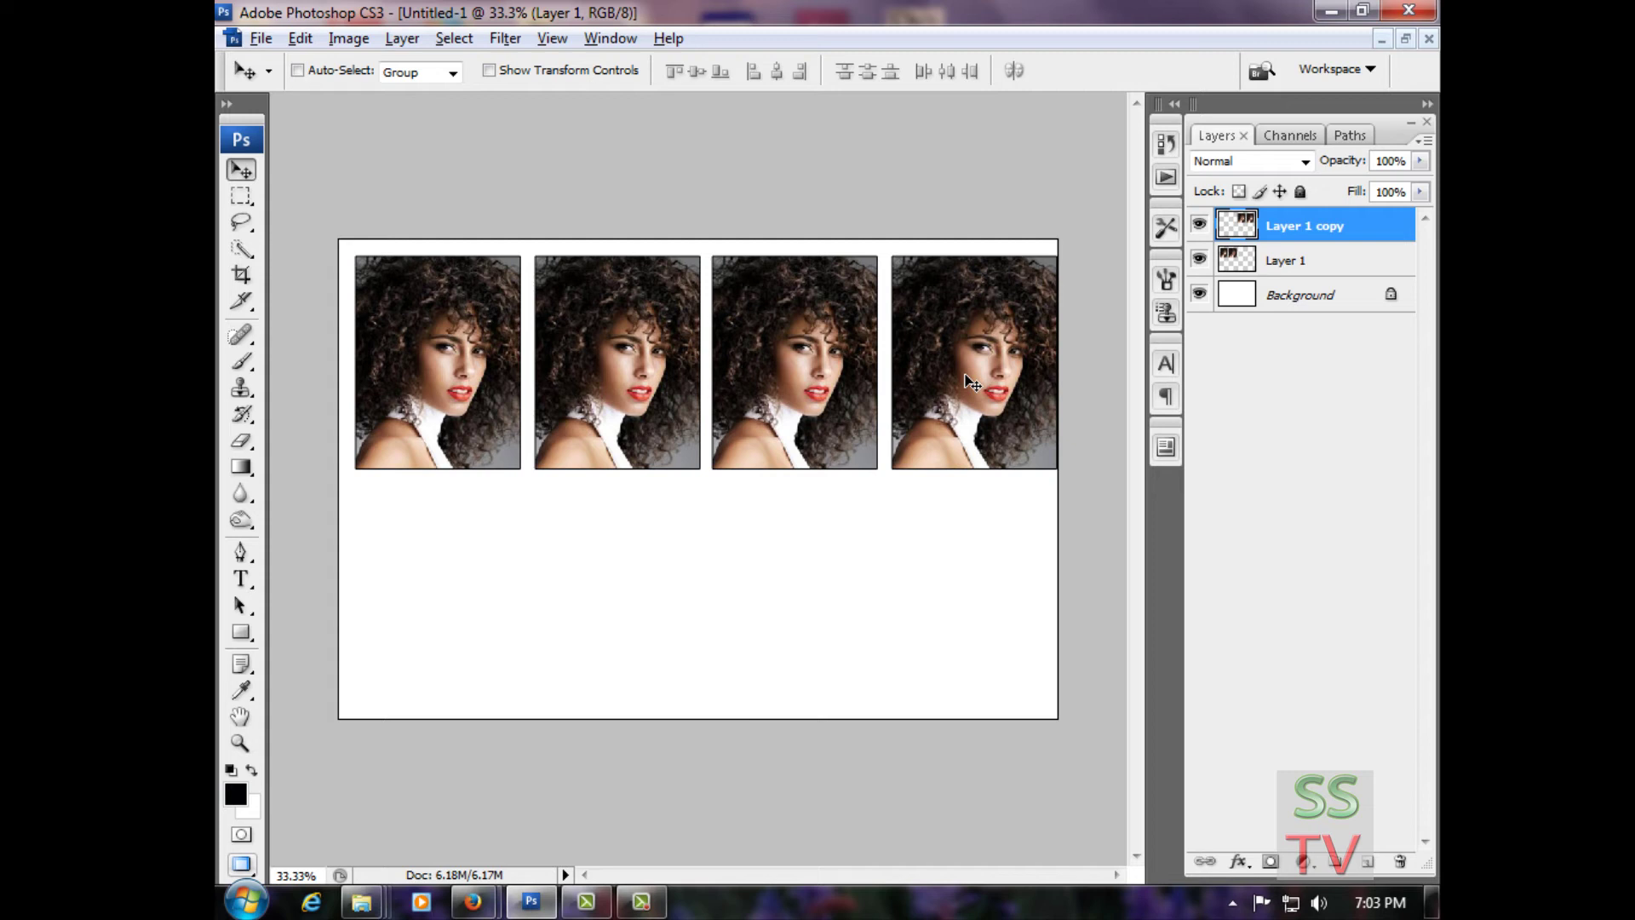
key(ctrl+e)
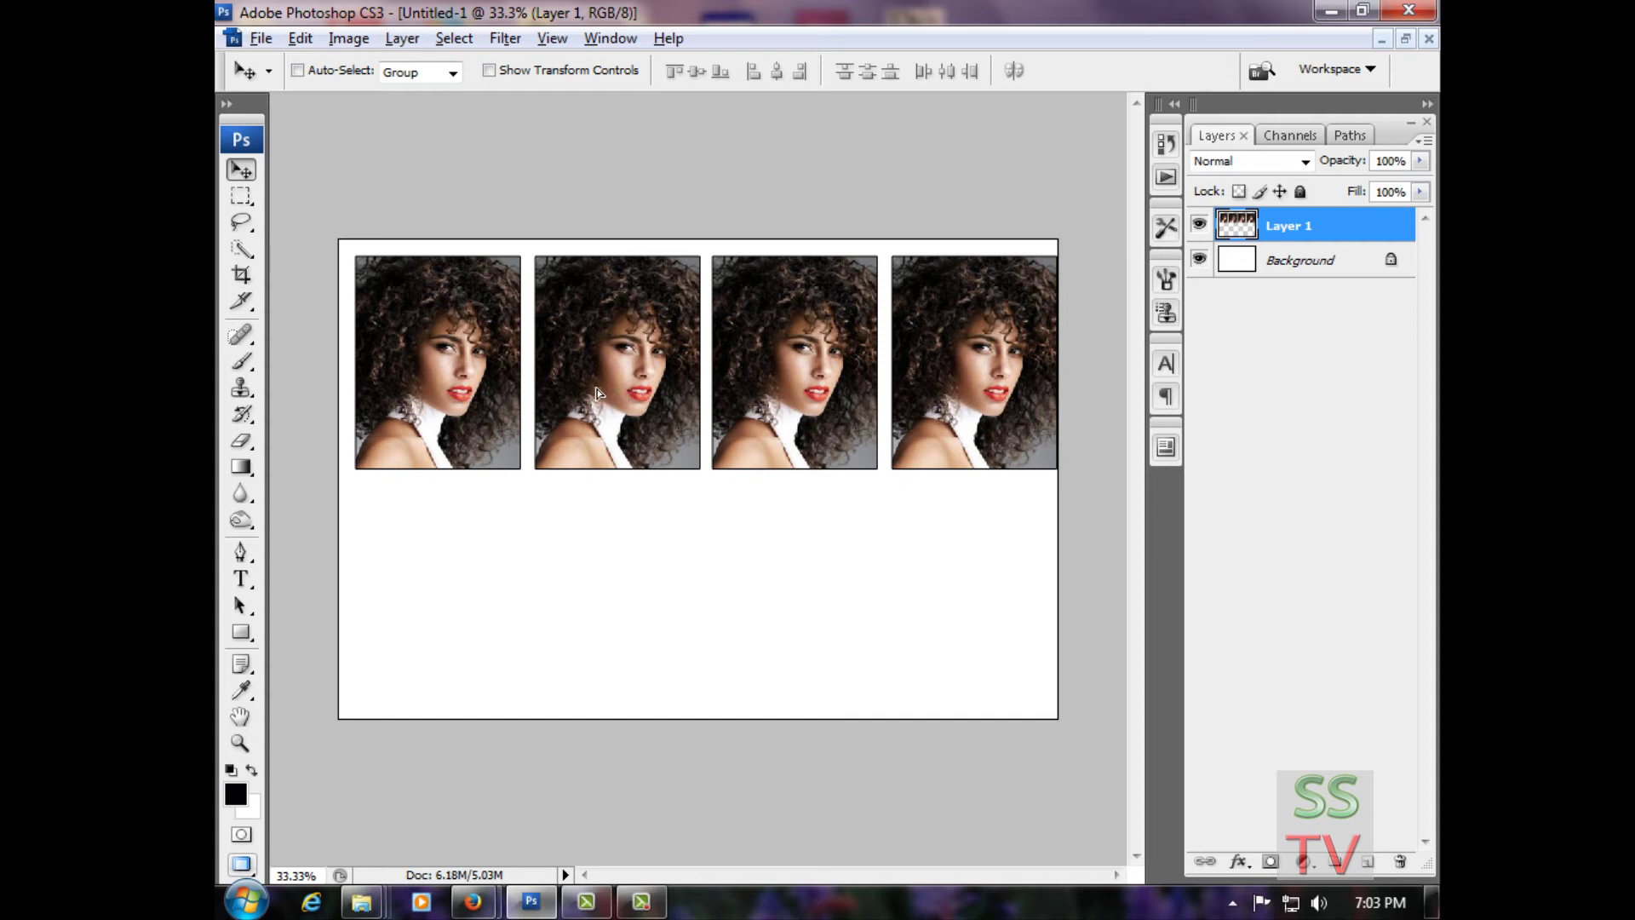
- Duplicate the row of four photos directly below the first row and merge both rows into one layer
drag(596, 388, 593, 390)
key(ctrl+z)
drag(596, 392, 600, 629)
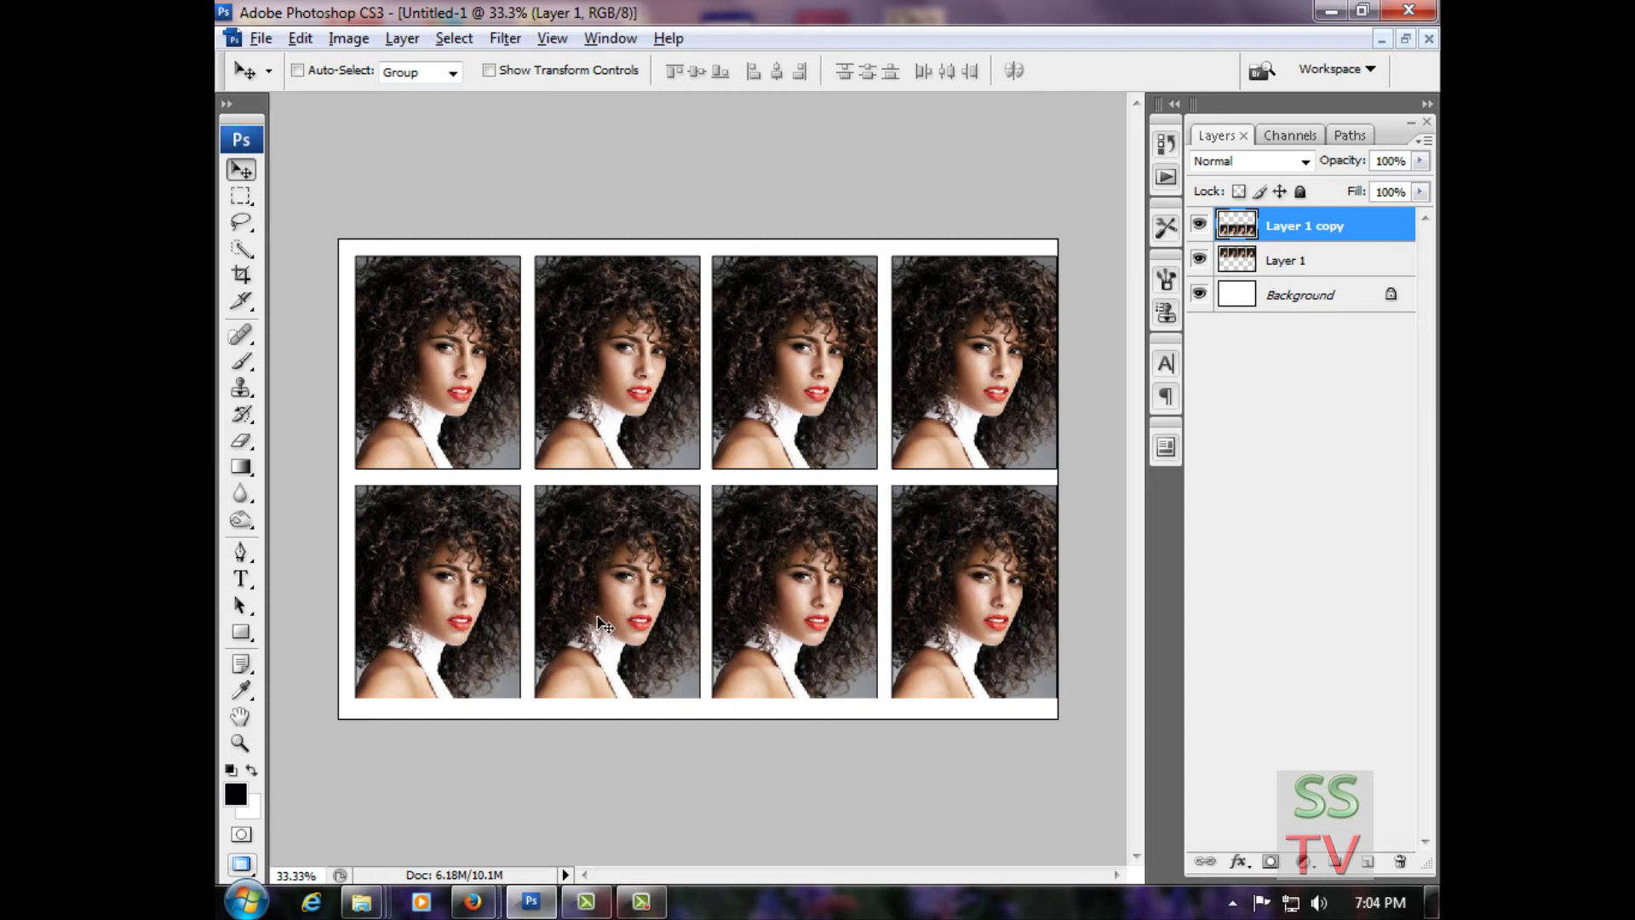
key(ctrl+e)
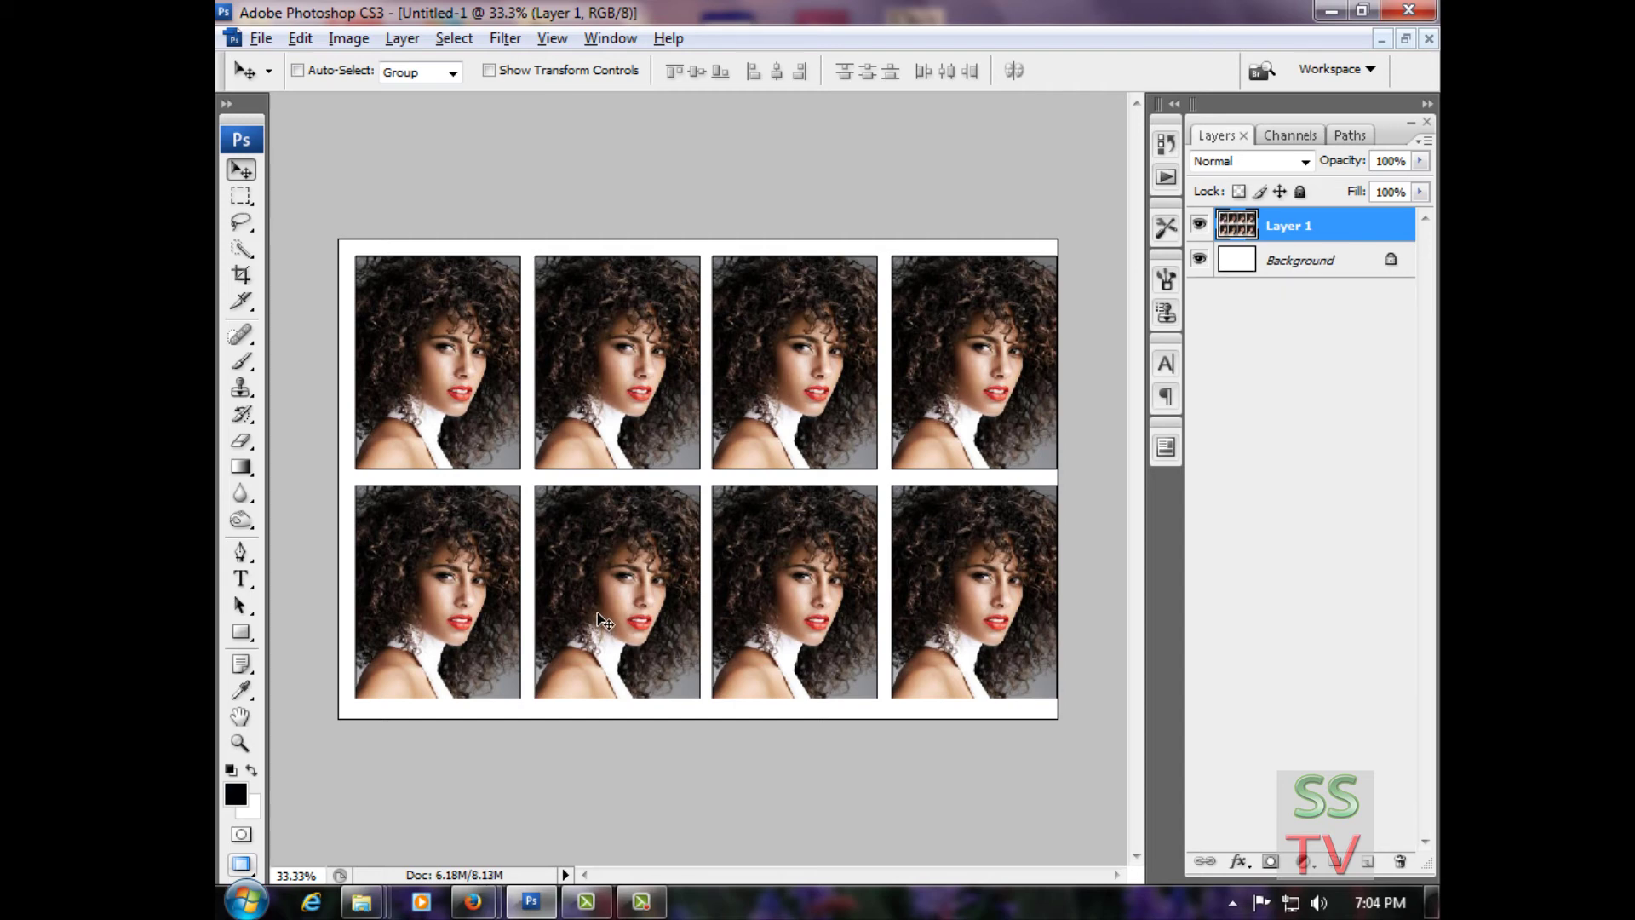
- Center the eight-photo layer vertically and horizontally on the canvas, and merge it with the background
click(452, 39)
click(460, 64)
click(692, 72)
click(776, 71)
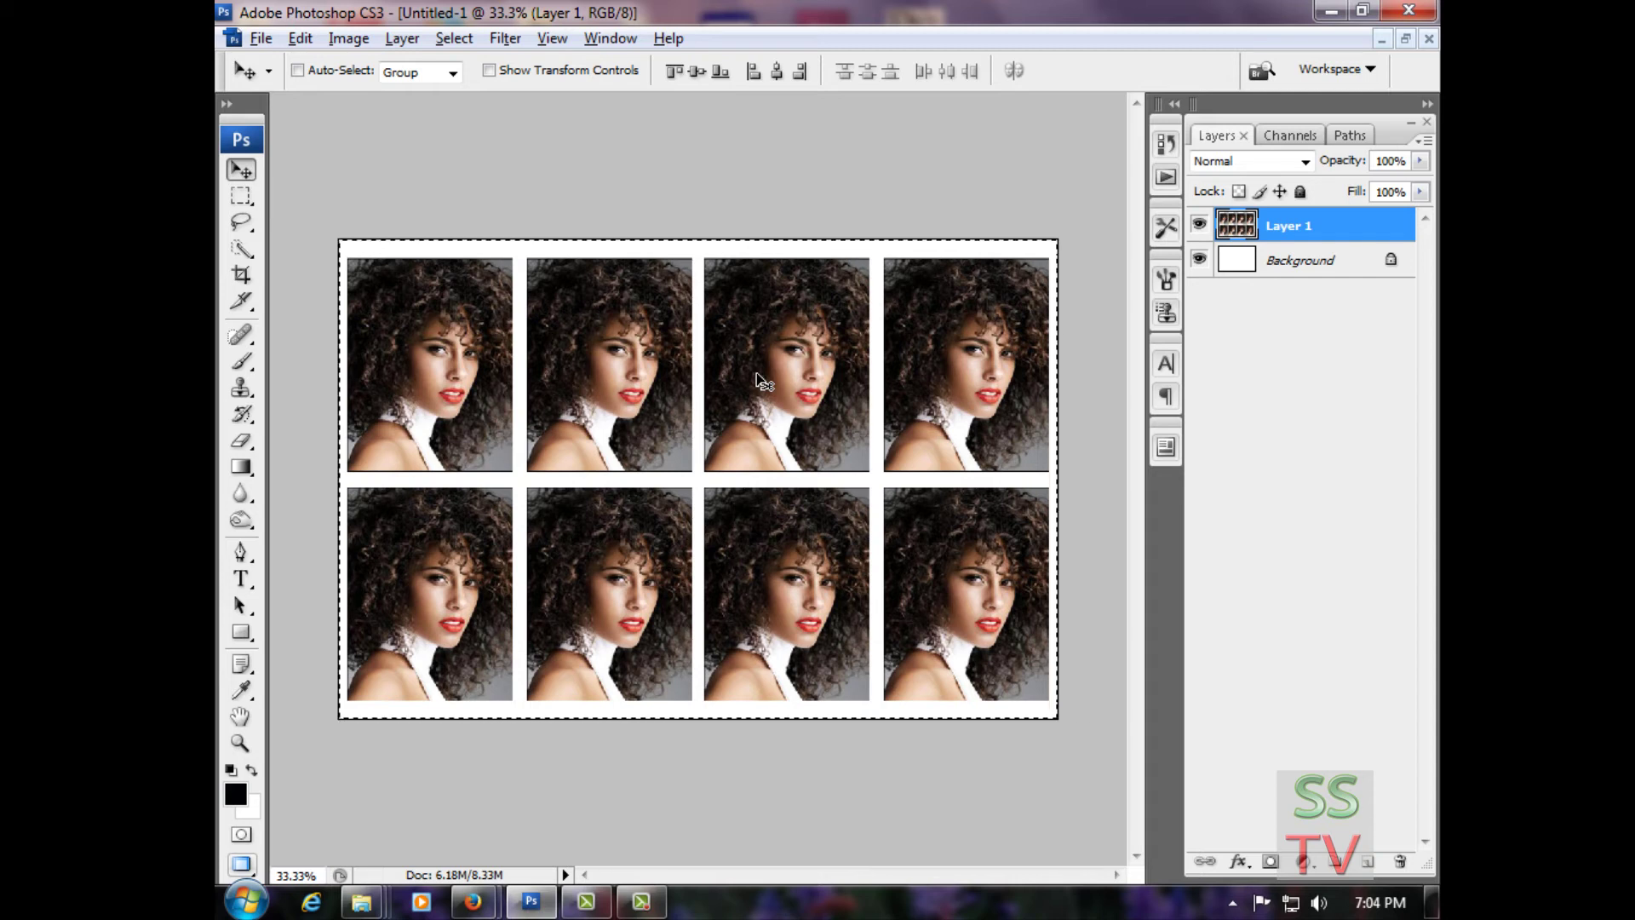
key(ctrl+d)
key(ctrl+e)
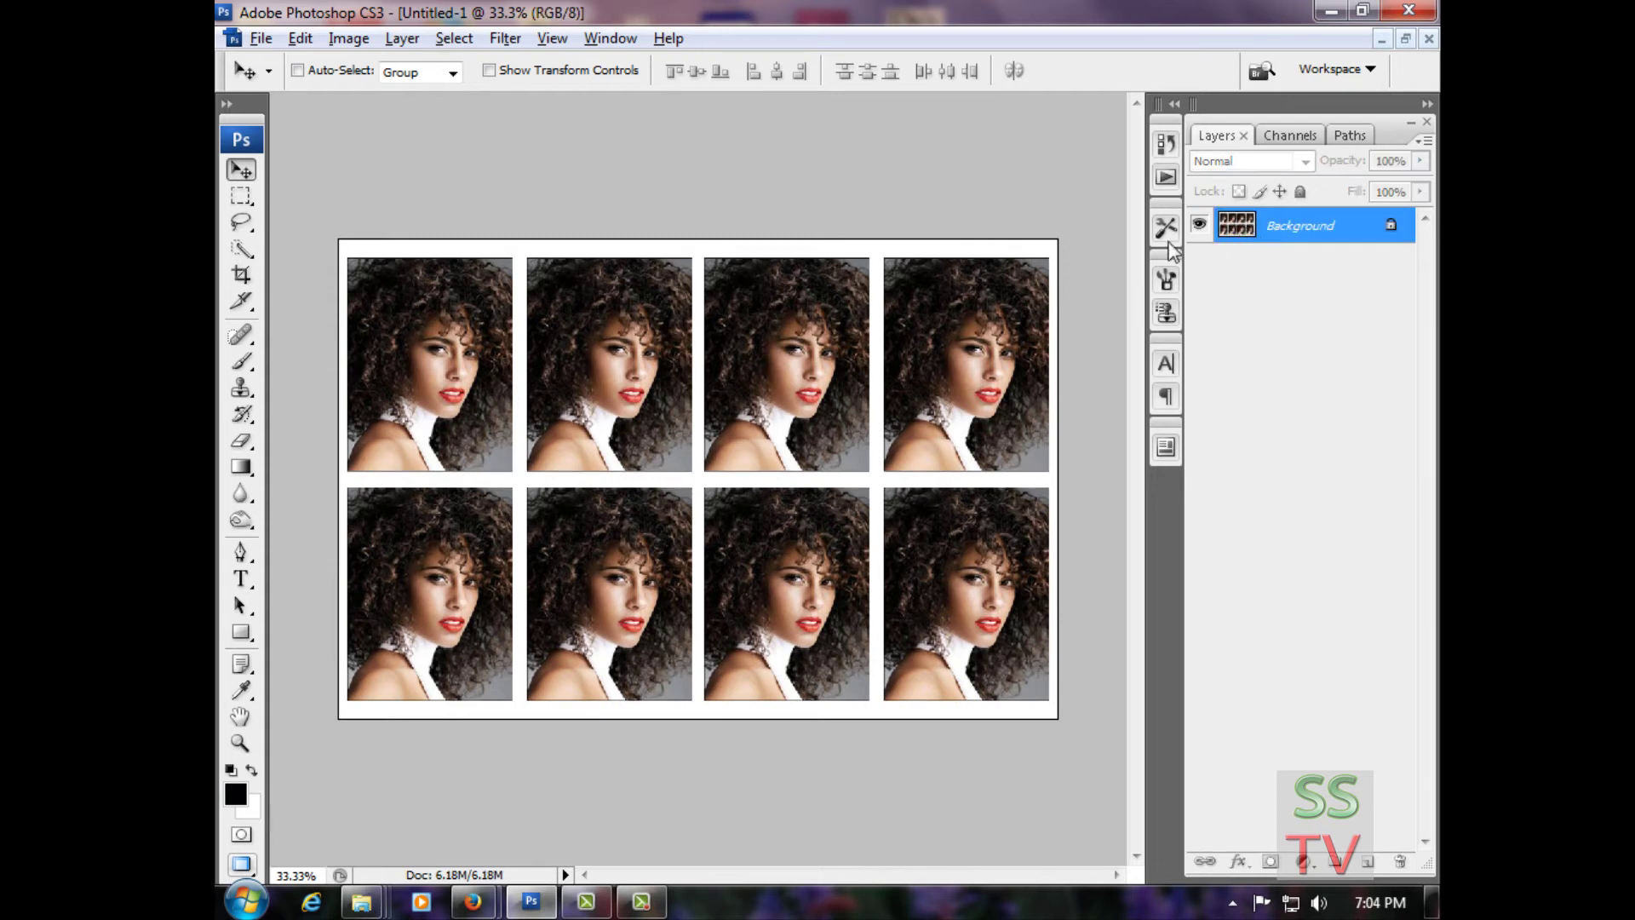
- Stop recording the pp action and close the photo sheet without saving it
click(1166, 179)
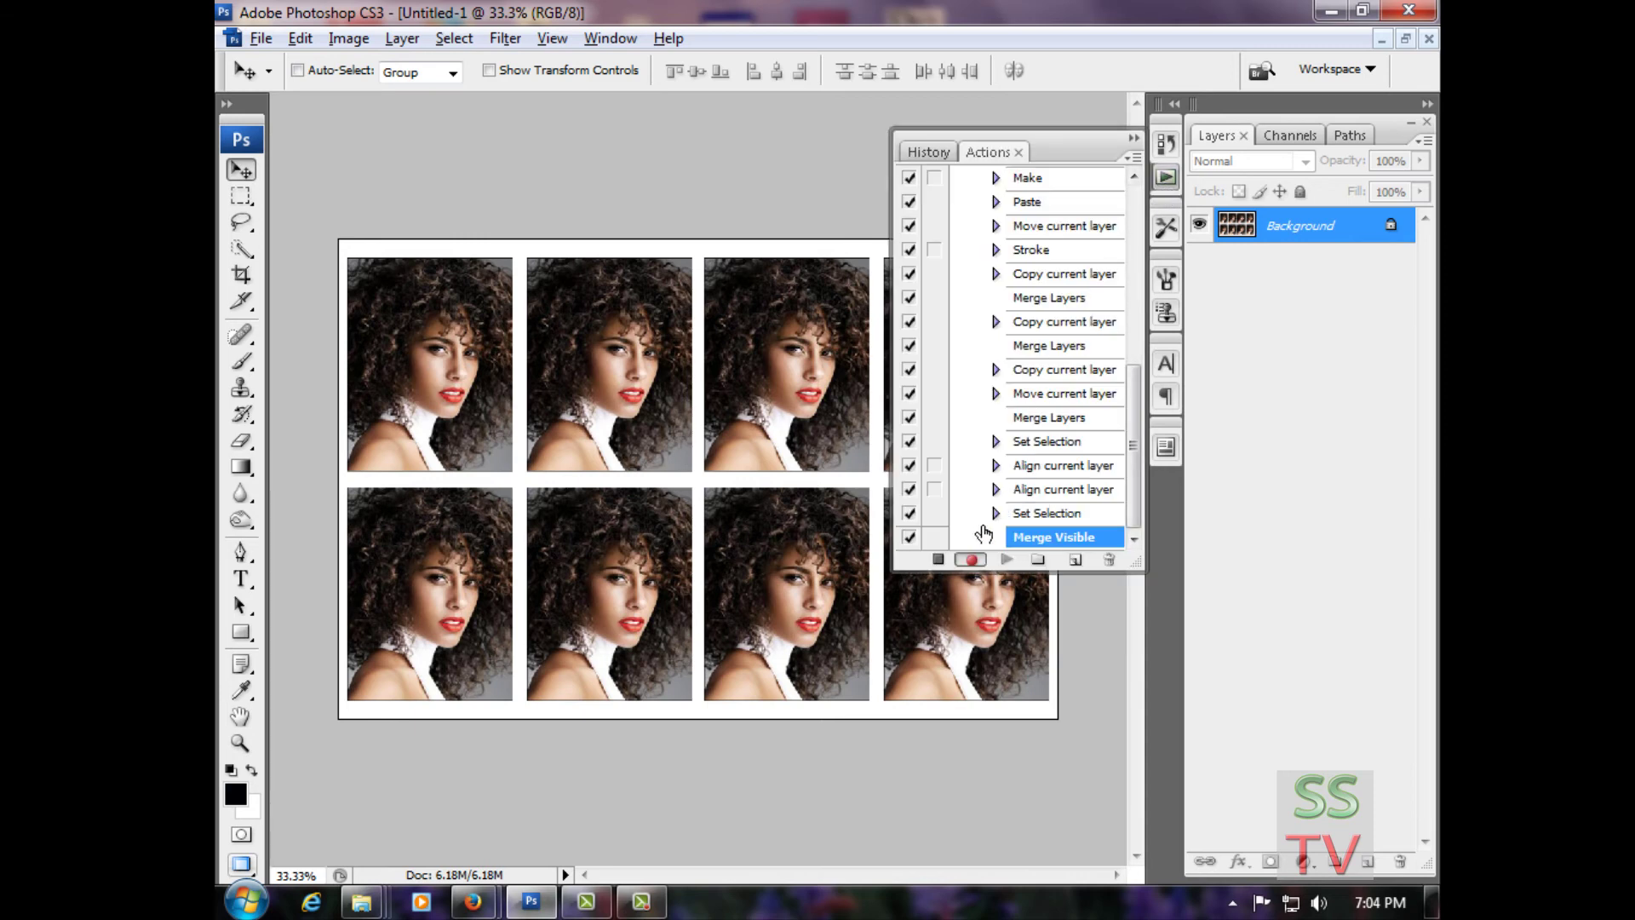
click(938, 560)
click(1134, 138)
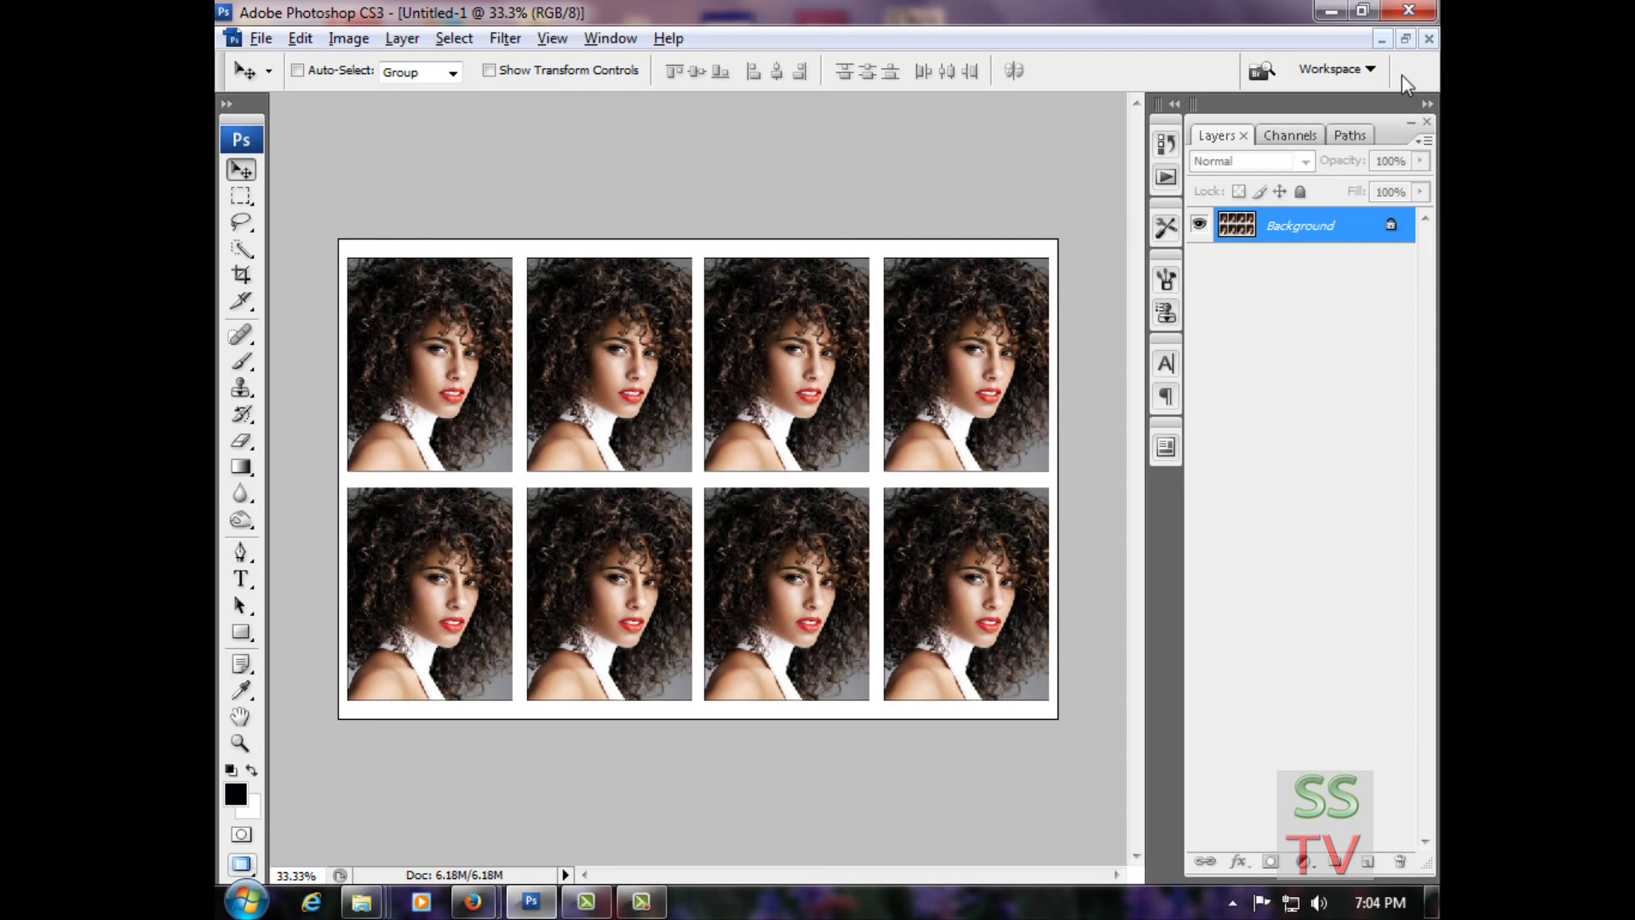
click(1429, 40)
click(870, 365)
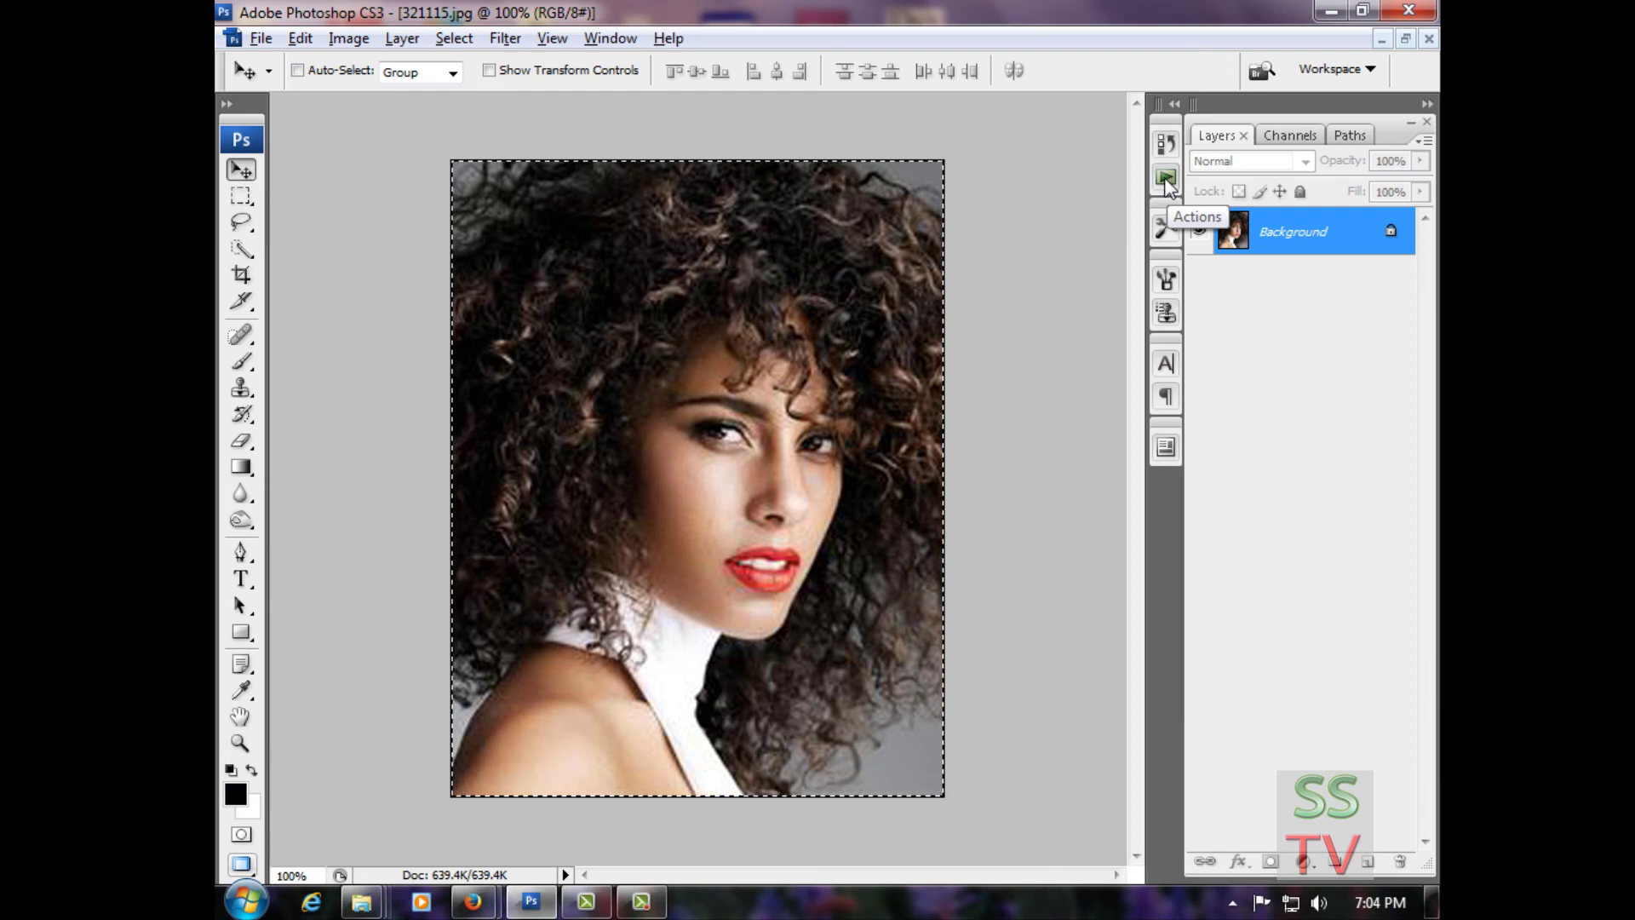
- Clear the selection on the cropped portrait and play the pp action on it
key(ctrl+d)
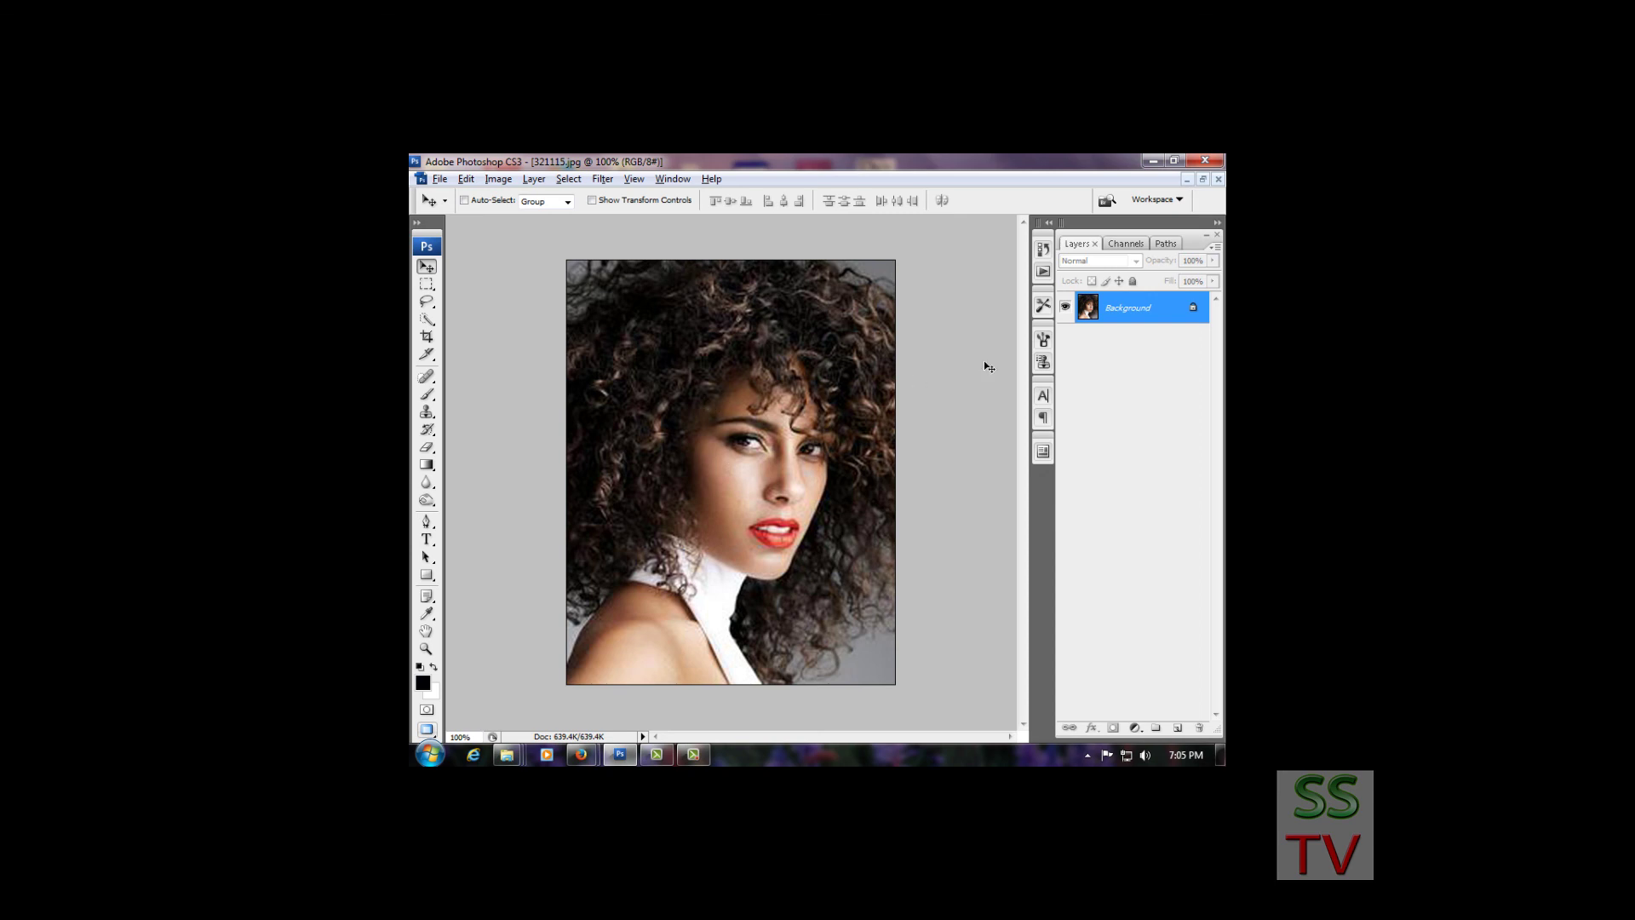
click(1043, 271)
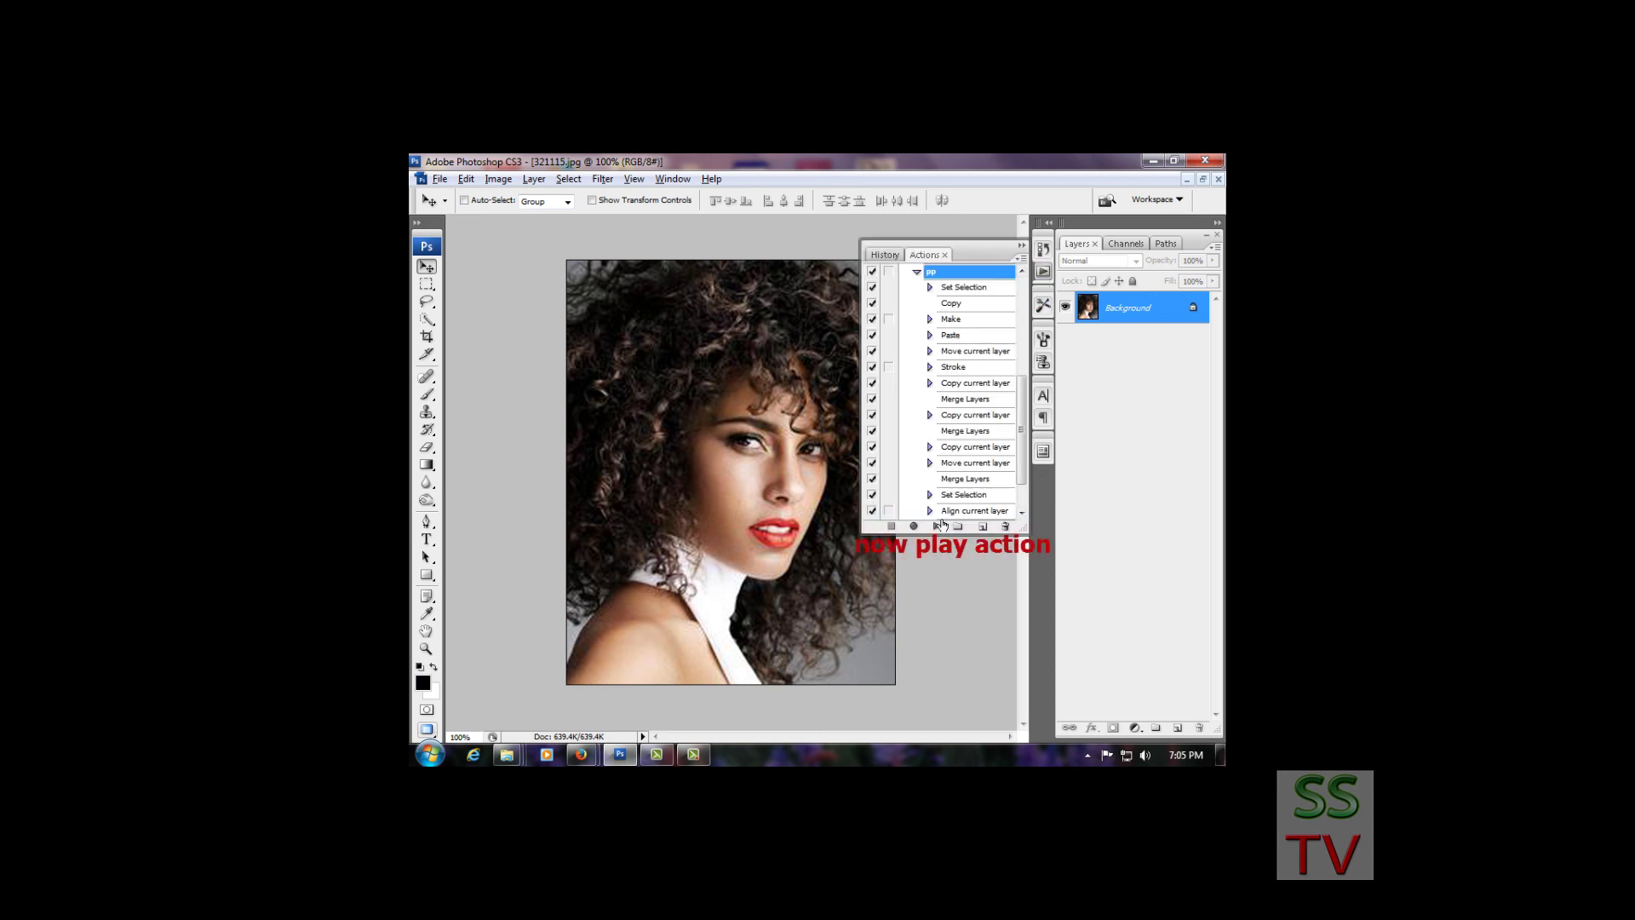
click(937, 527)
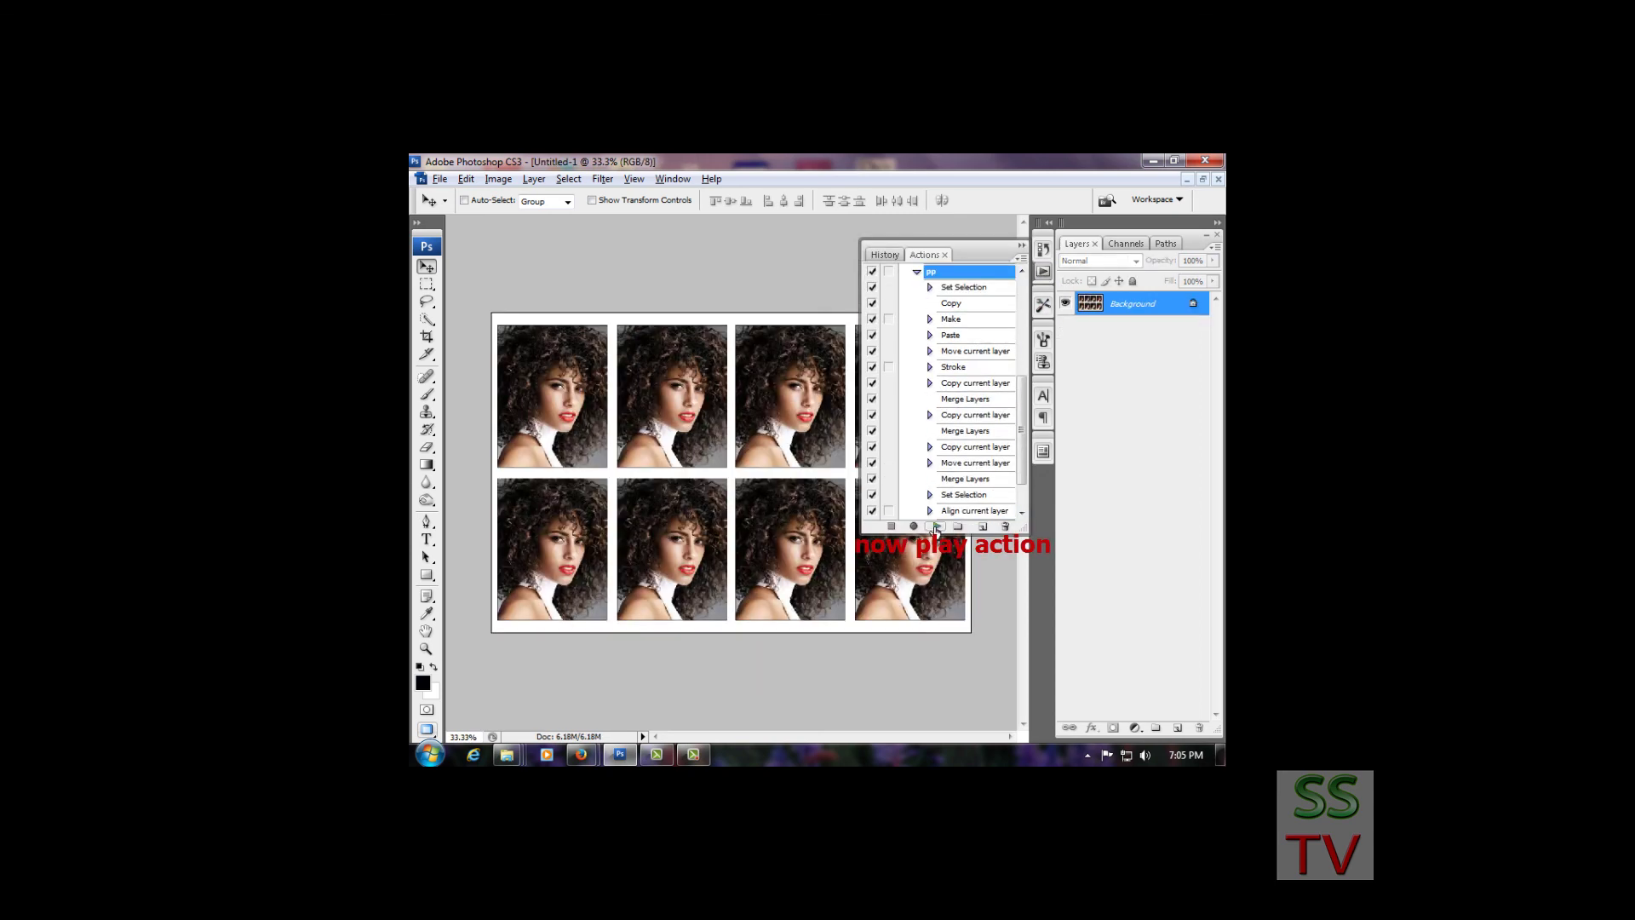